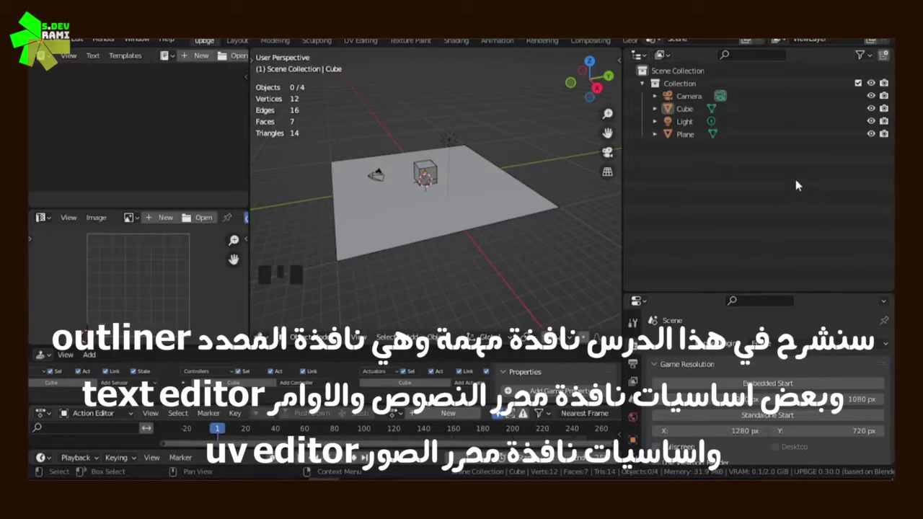
# Select the Plane, Light, Cube and Camera objects one after another in the scene's object list
pyautogui.click(675, 206)
pyautogui.click(685, 134)
pyautogui.click(682, 121)
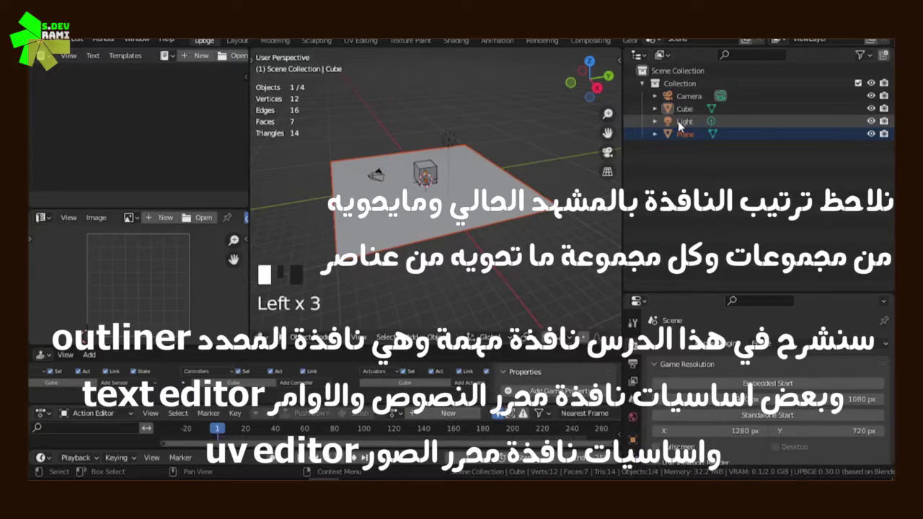
pyautogui.click(681, 108)
pyautogui.click(680, 95)
pyautogui.click(681, 109)
pyautogui.click(681, 121)
pyautogui.click(685, 134)
# Select the cube, the camera and the light in turn in the 3D viewport, finishing with the cube
pyautogui.rightClick(417, 177)
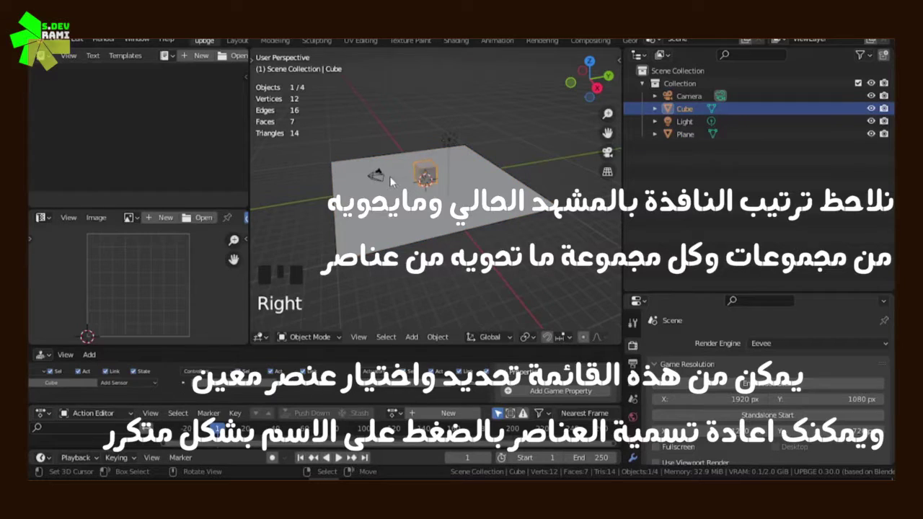
pyautogui.rightClick(393, 182)
pyautogui.rightClick(375, 180)
pyautogui.rightClick(440, 138)
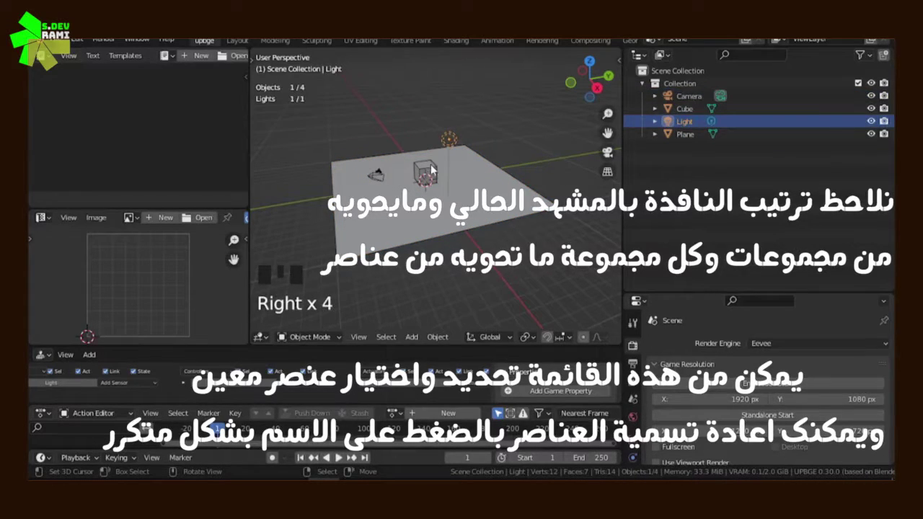
pyautogui.rightClick(430, 170)
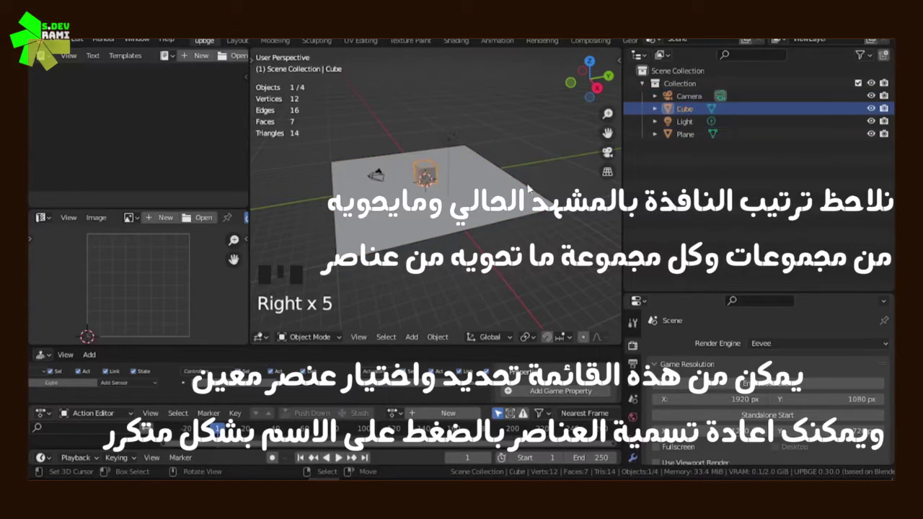
# Rename the Cube object as 123
pyautogui.doubleClick(684, 108)
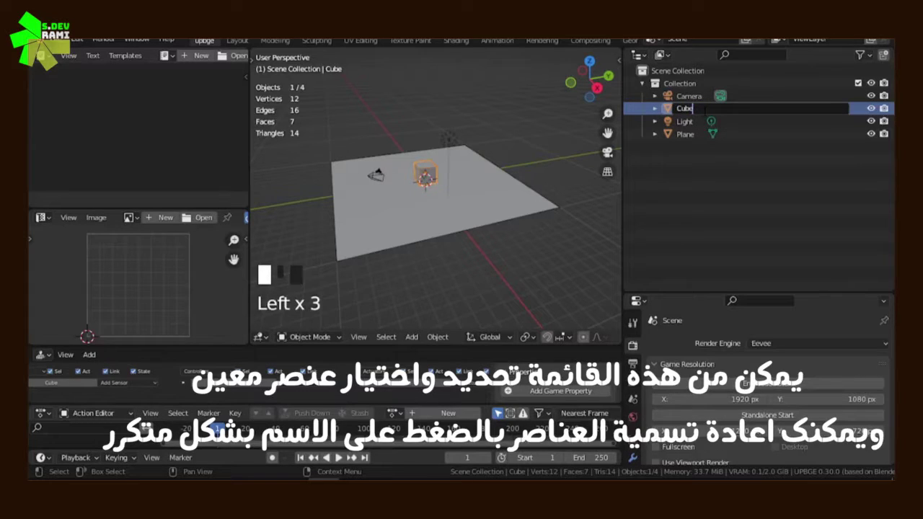
pyautogui.moveTo(704, 119); pyautogui.dragTo(671, 109)
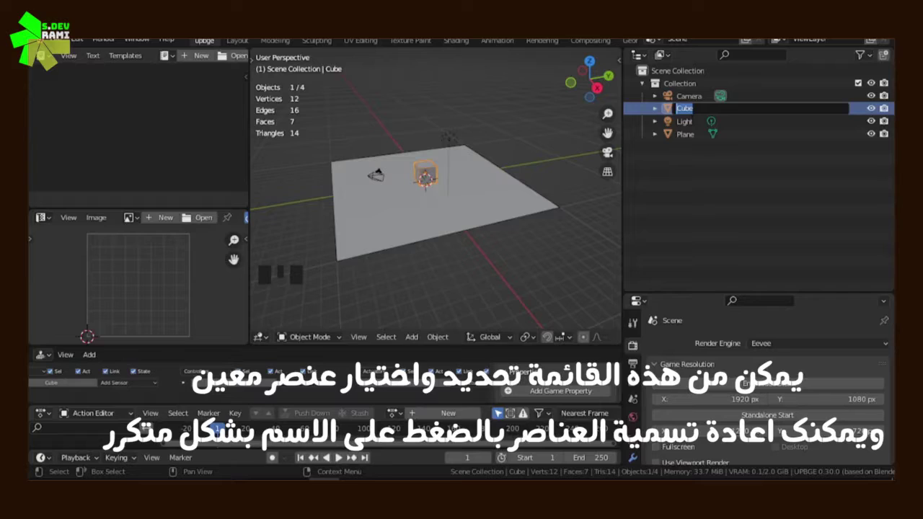
pyautogui.write('123')
pyautogui.press('Return')
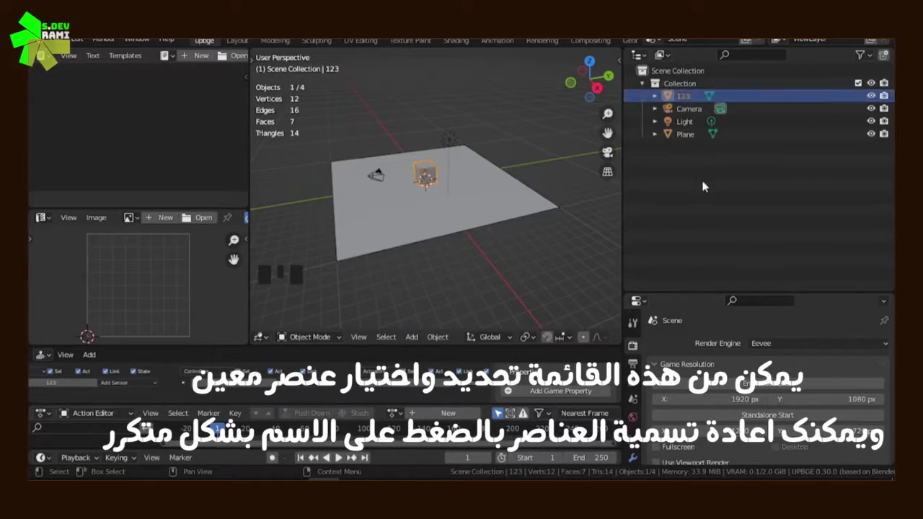
# Rename the cube object as PLAYER
pyautogui.tripleClick(687, 97)
pyautogui.write('P')
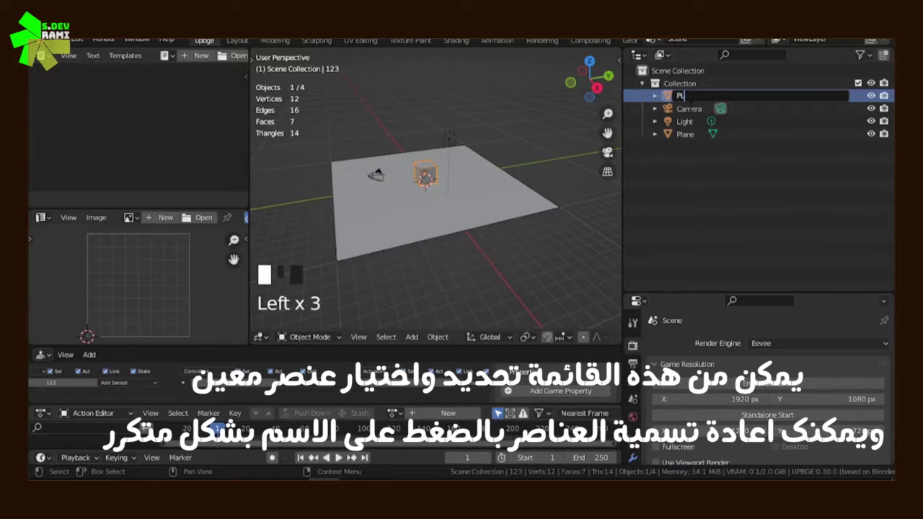
pyautogui.write('LAYER')
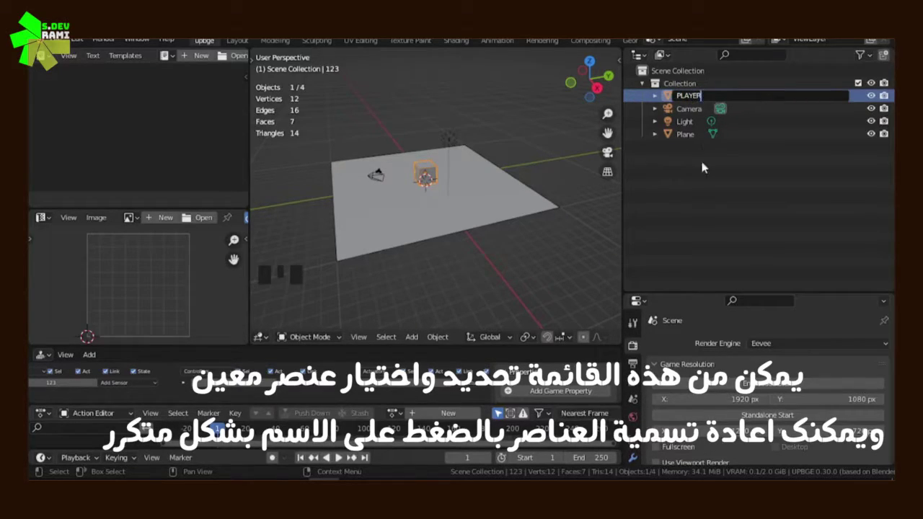
pyautogui.press('Return')
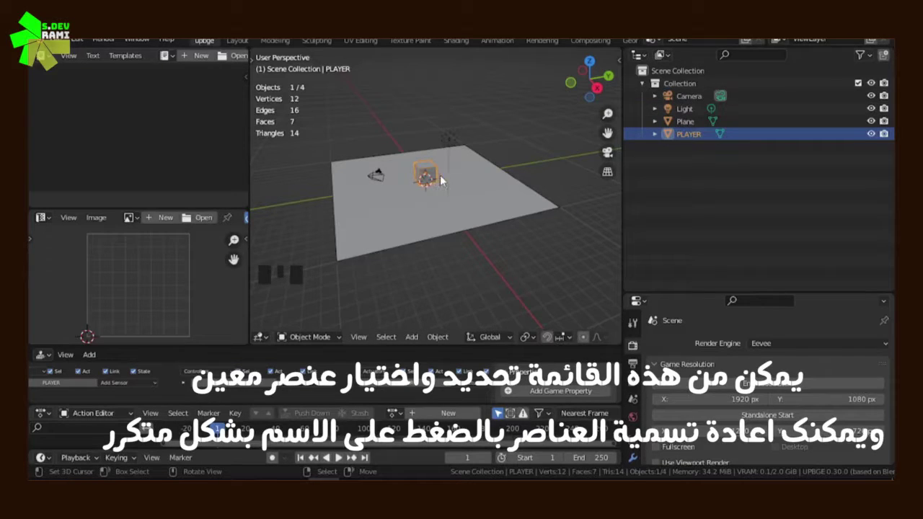
# Rename the Light object as SUN
pyautogui.scroll(5, 441, 175)
pyautogui.scroll(-4, 451, 166)
pyautogui.scroll(1, 457, 166)
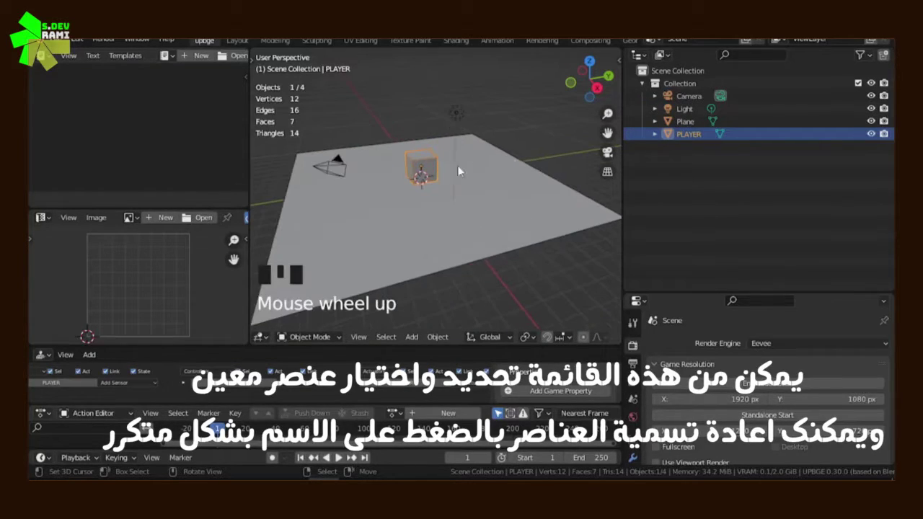
pyautogui.click(687, 109)
pyautogui.doubleClick(686, 110)
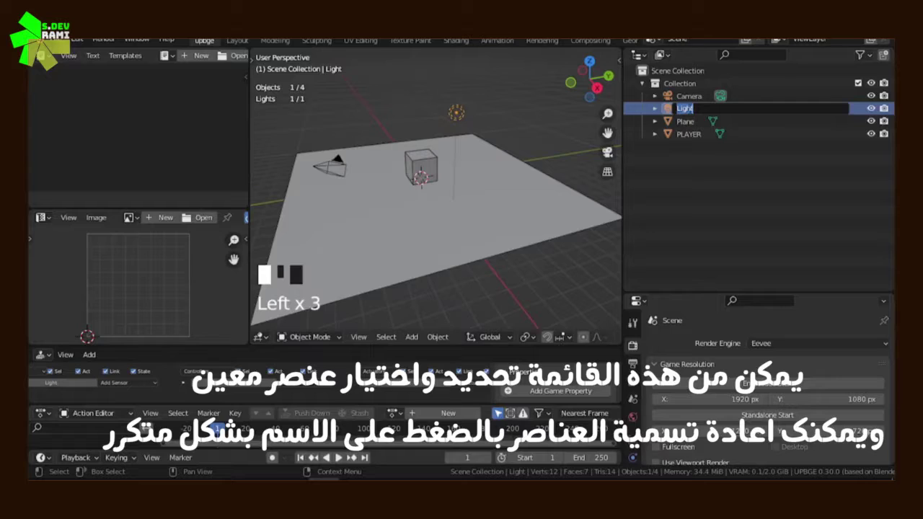
pyautogui.write('SUN')
pyautogui.press('Return')
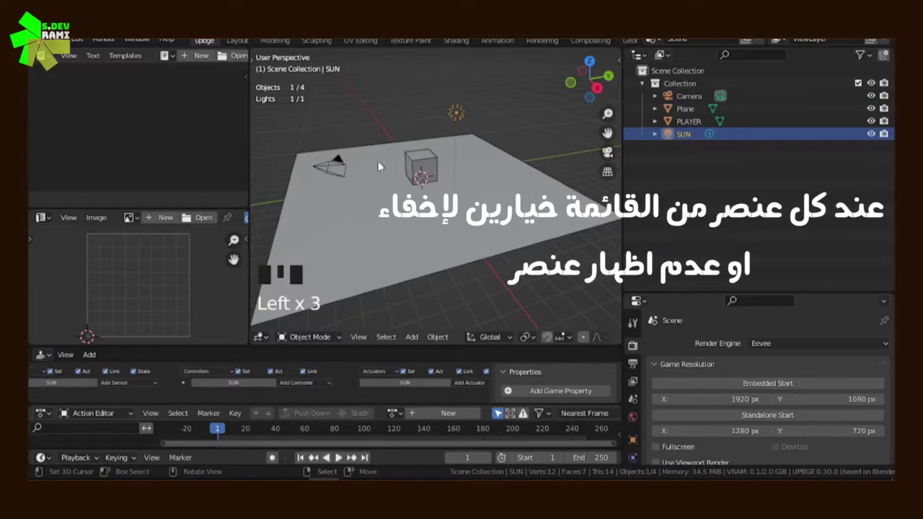
# Select the PLAYER cube in the 3D viewport and switch the selection to the plane
pyautogui.moveTo(415, 162)
pyautogui.mouseDown(button='middle')
pyautogui.moveTo(463, 170)
pyautogui.moveTo(413, 168)
pyautogui.mouseUp(button='middle')
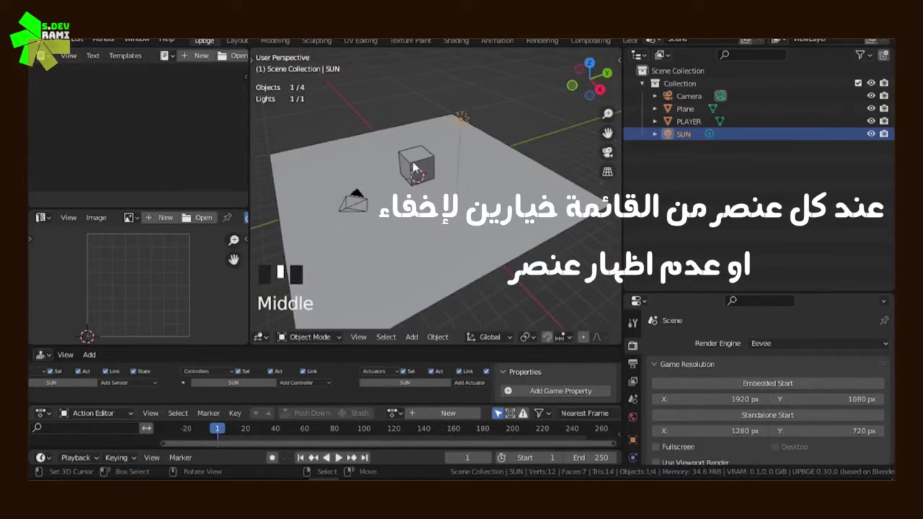
pyautogui.scroll(-2, 415, 165)
pyautogui.rightClick(414, 167)
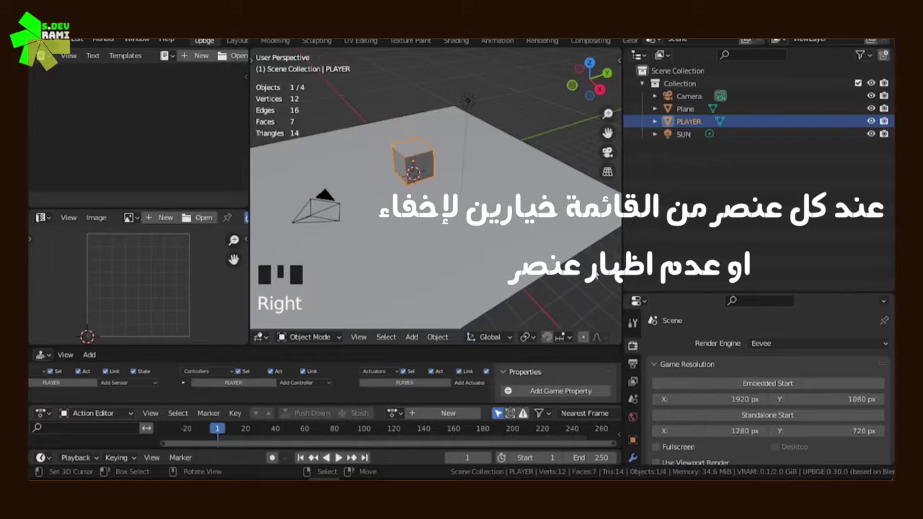
pyautogui.click(697, 196)
pyautogui.rightClick(433, 150)
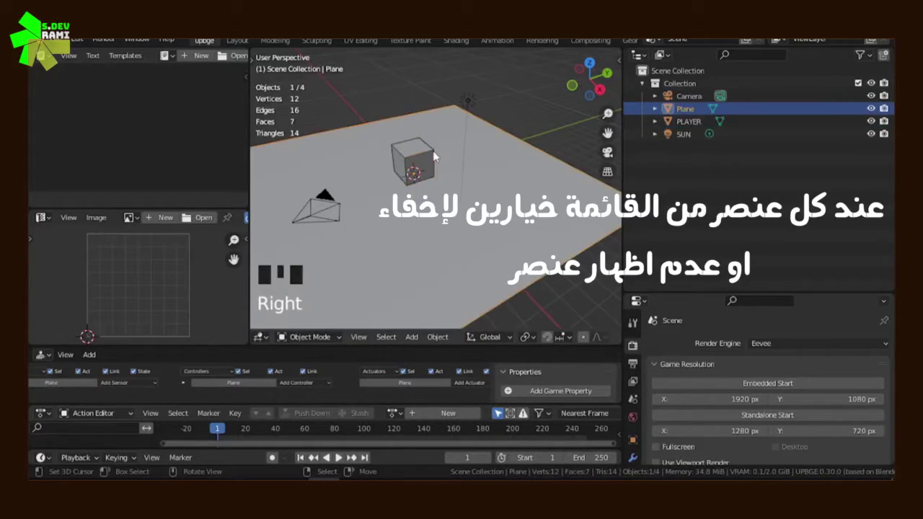
pyautogui.scroll(-2, 433, 149)
pyautogui.scroll(1, 750, 141)
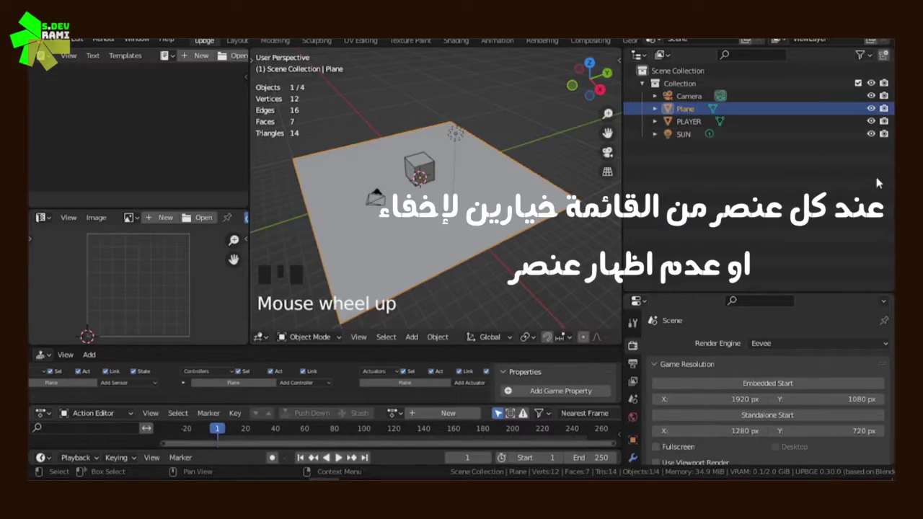
# Hide the Plane in the viewport, run and stop the game preview, and show the Plane again
pyautogui.click(870, 108)
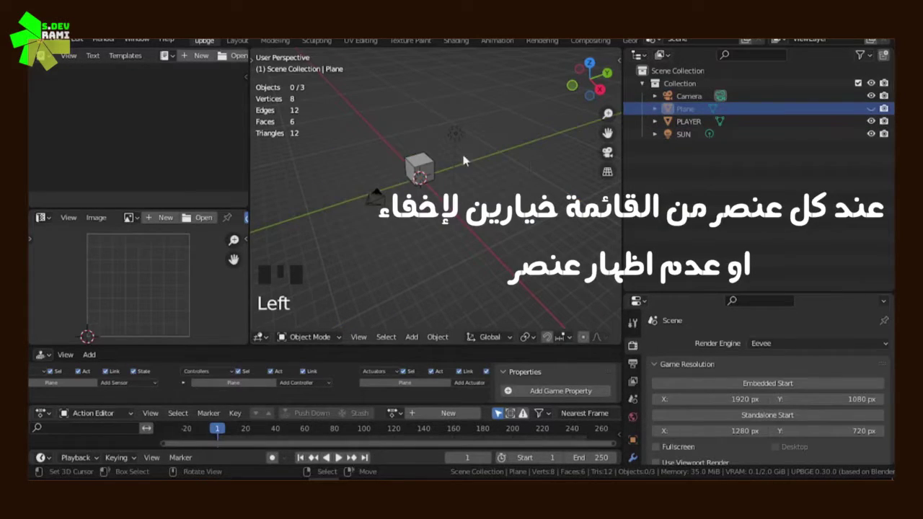
pyautogui.press('p')
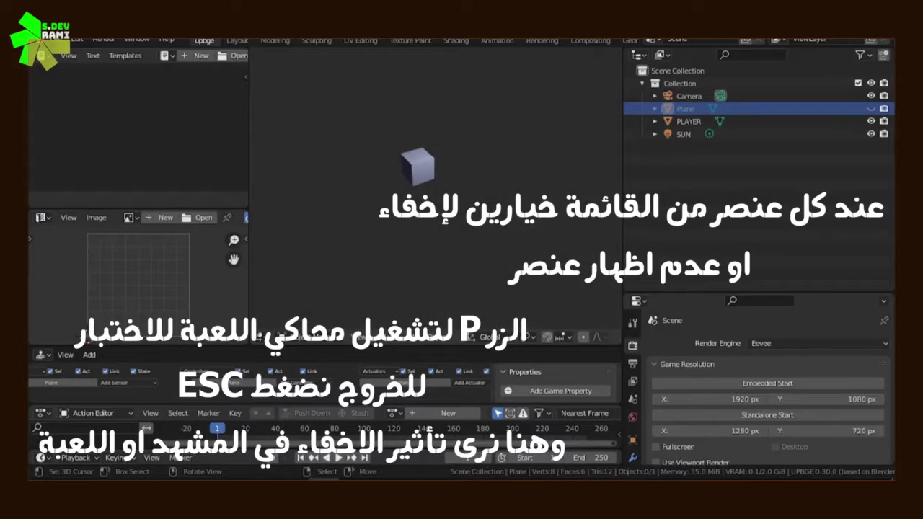
pyautogui.press('Escape')
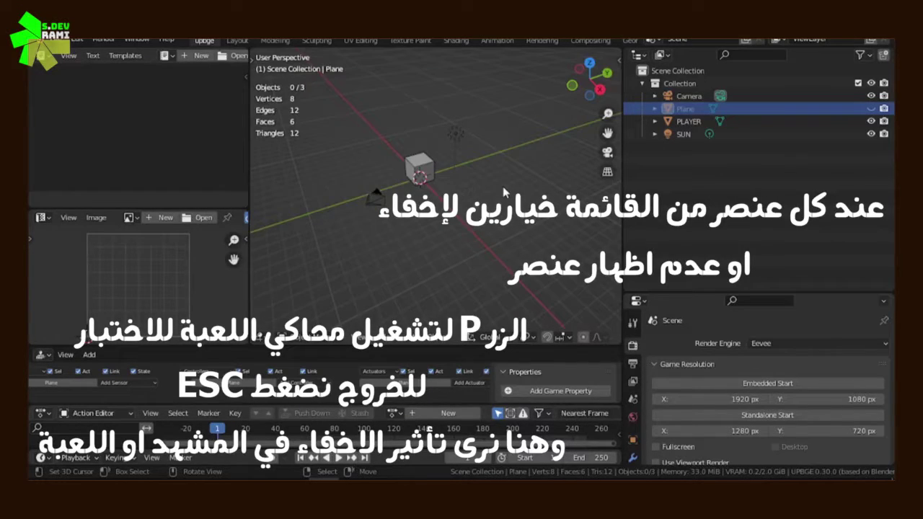
pyautogui.click(871, 109)
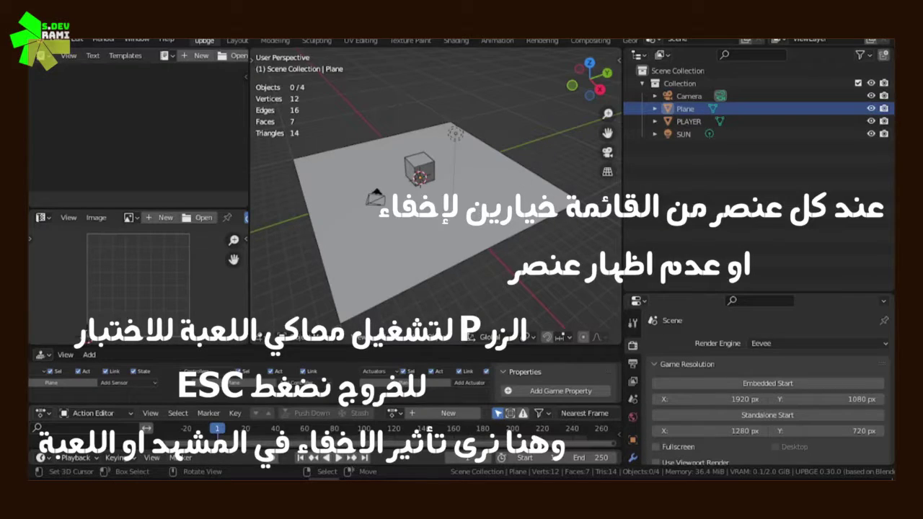
# Preview the game with the Plane's rendering enabled and again with its rendering disabled
pyautogui.press('p')
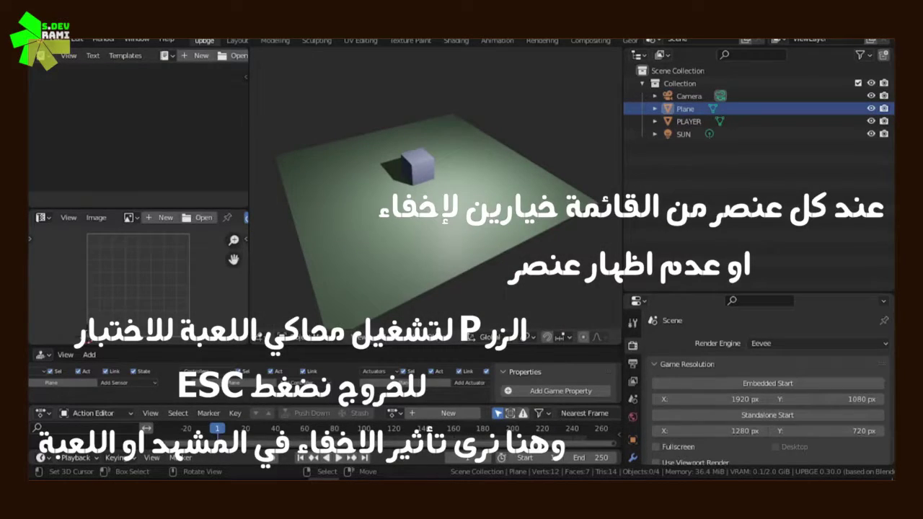
pyautogui.press('Escape')
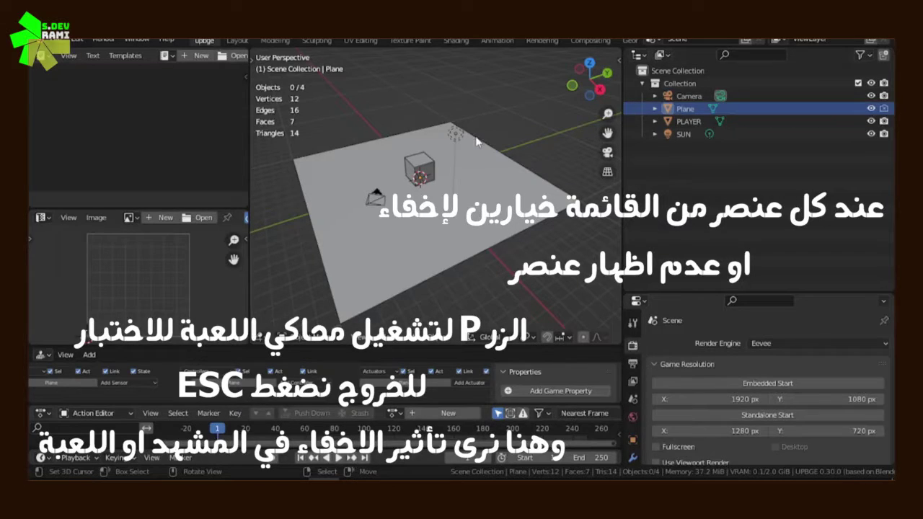
pyautogui.press('p')
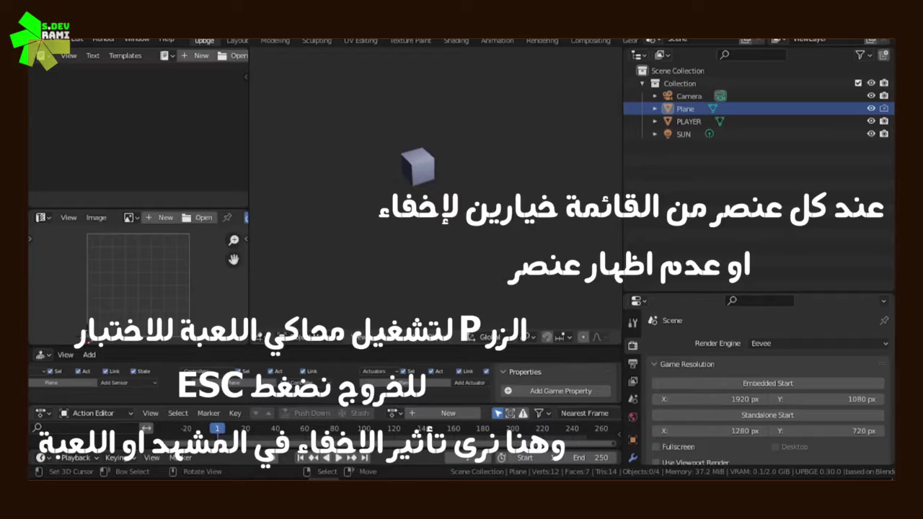
pyautogui.press('Escape')
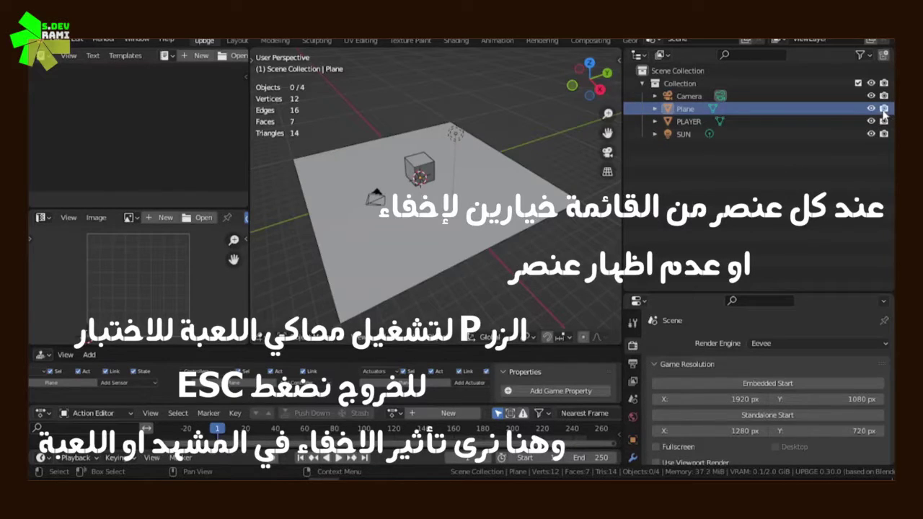
# Select the plane in the 3D viewport, hide it and reveal it again
pyautogui.rightClick(536, 202)
pyautogui.press('h')
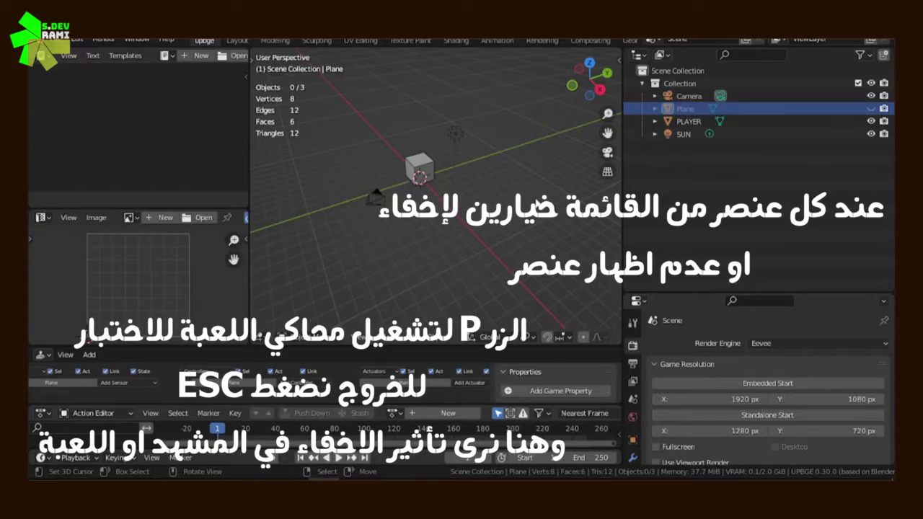
pyautogui.hotkey('alt', 'h')
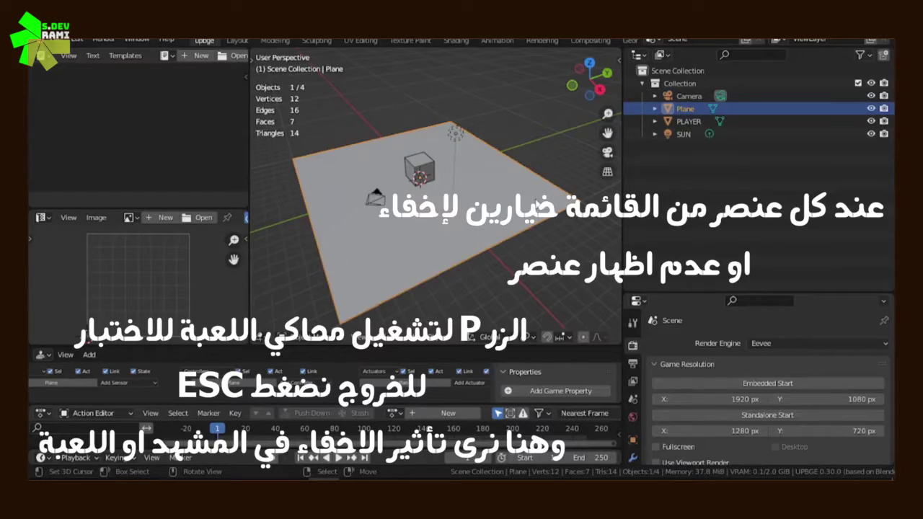
# Place the 3D cursor in the empty space beyond the plane's far corner
pyautogui.scroll(3, 472, 212)
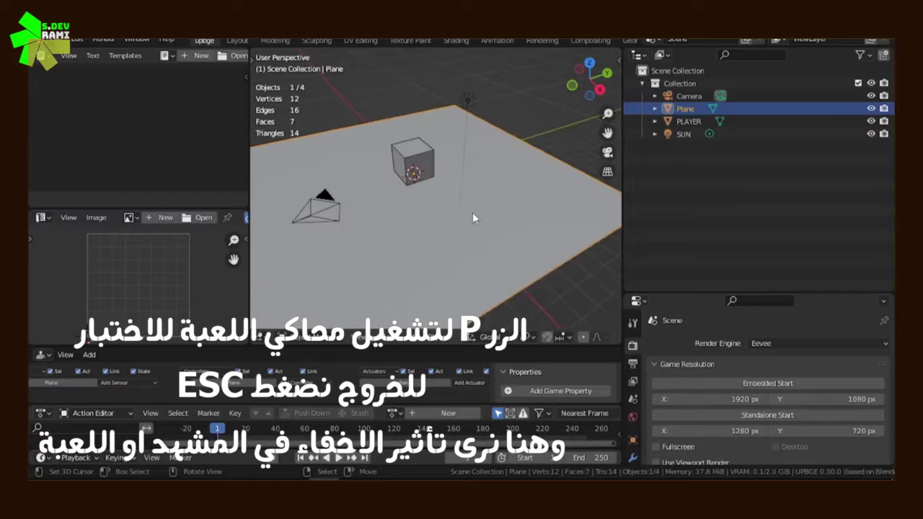
pyautogui.scroll(-3, 472, 212)
pyautogui.click(473, 210)
pyautogui.moveTo(495, 156); pyautogui.dragTo(477, 179)
# Hide and reveal the selected plane twice to compare its visibility in the viewport and object list
pyautogui.press('h')
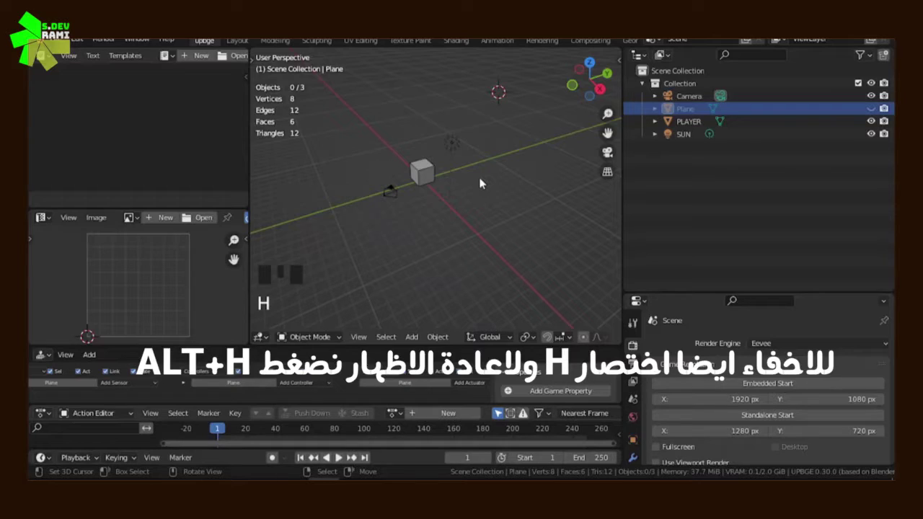
pyautogui.hotkey('alt', 'h')
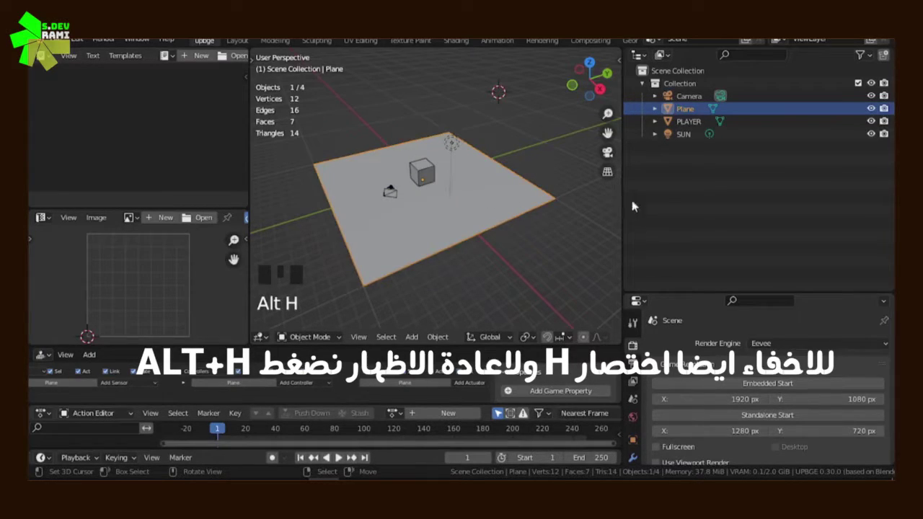
pyautogui.press('h')
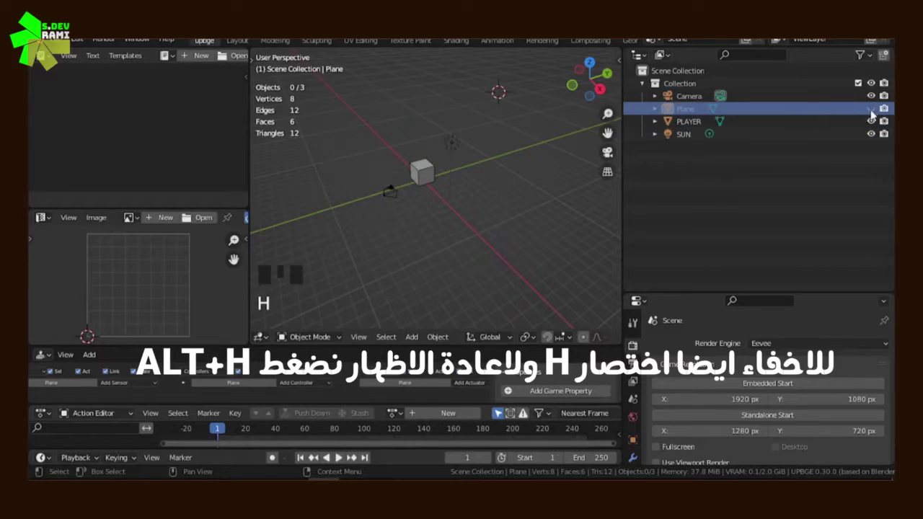
pyautogui.hotkey('alt', 'h')
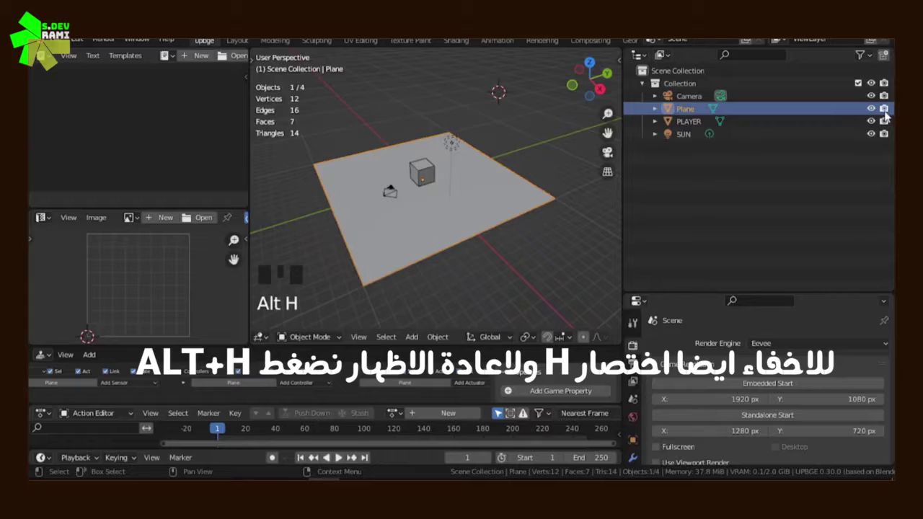
# Enlarge the Properties editor upward and open the Plane's object constraint properties
pyautogui.moveTo(691, 294); pyautogui.dragTo(707, 196)
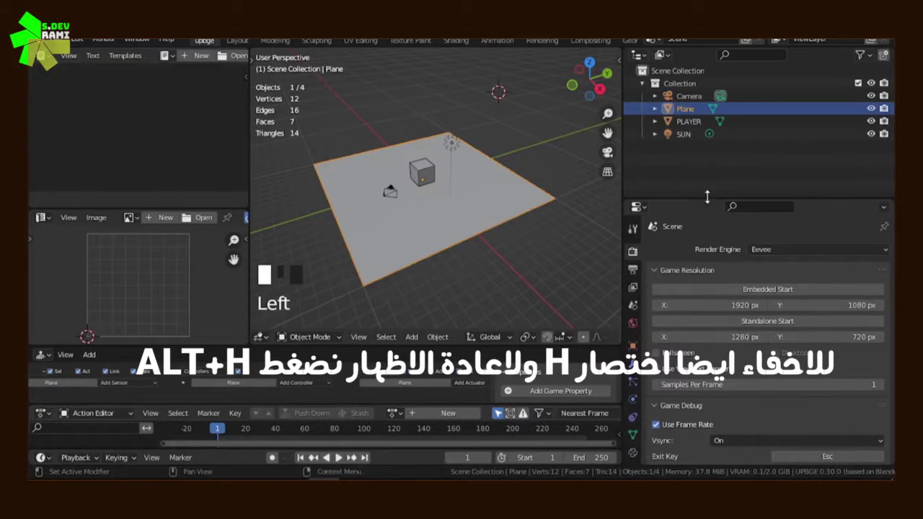
pyautogui.scroll(-7, 632, 440)
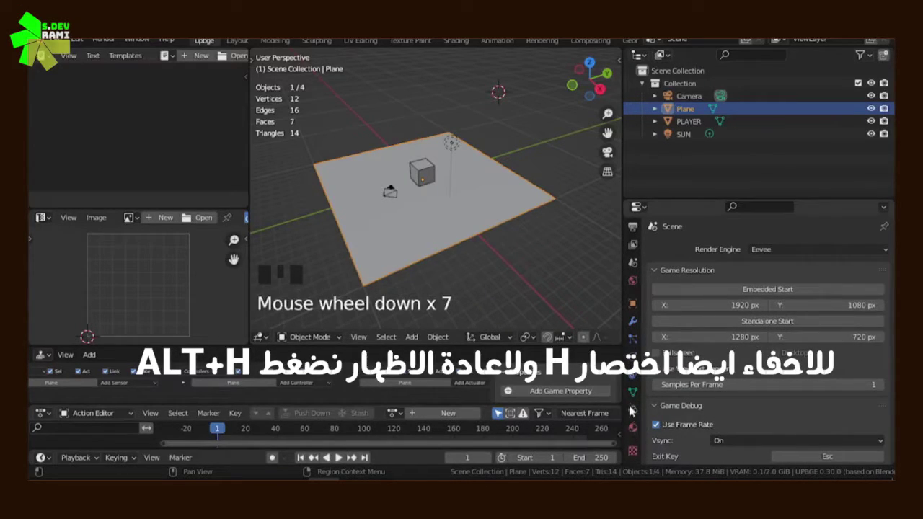
pyautogui.click(633, 376)
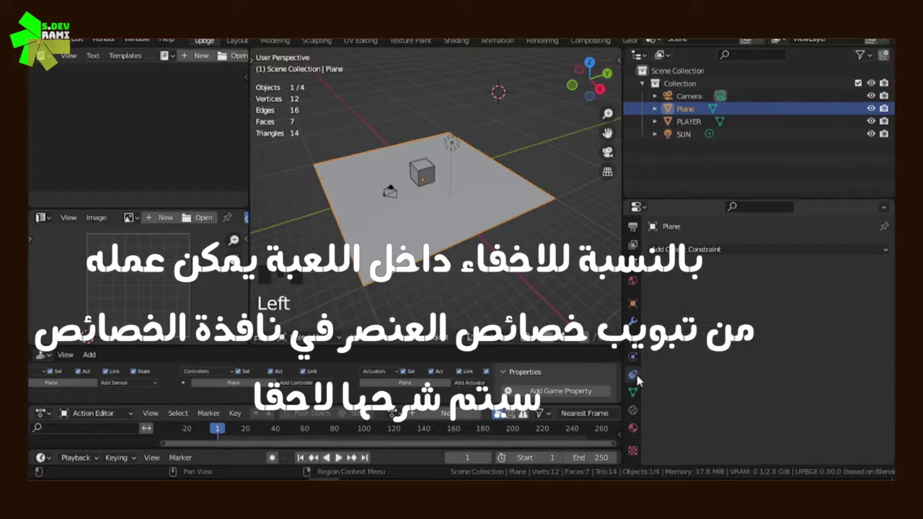
# Open the Plane's physics properties and find the Invisible option under Game Physics
pyautogui.scroll(-10, 636, 412)
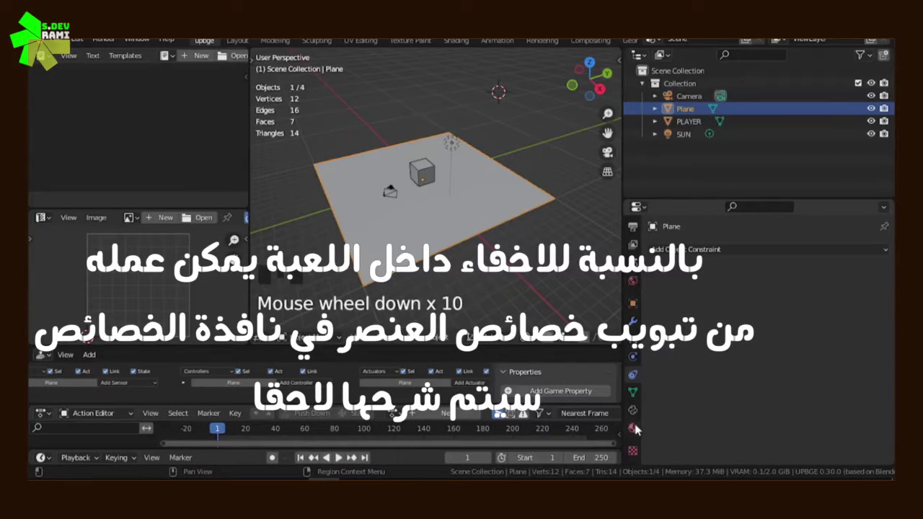
pyautogui.scroll(3, 638, 414)
pyautogui.click(633, 416)
pyautogui.scroll(-4, 724, 382)
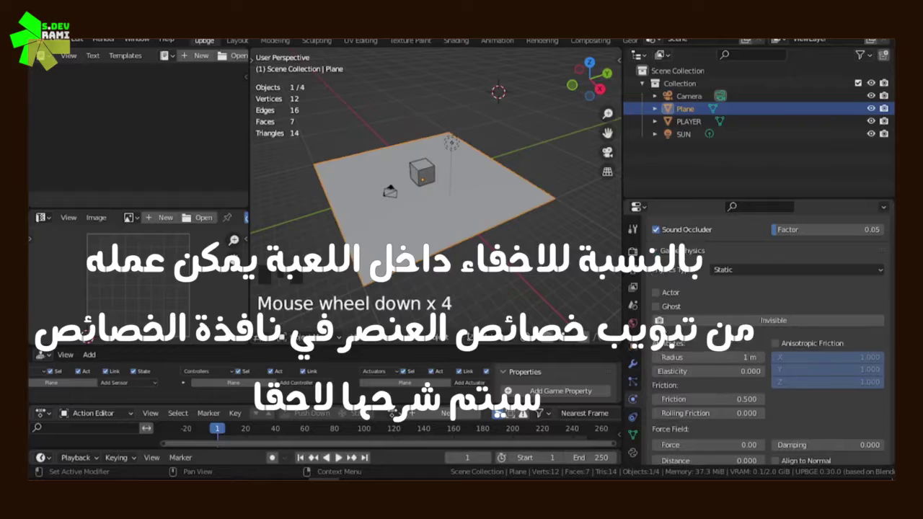
# Toggle the Plane's Invisible option, leave it off, and run the game preview briefly
pyautogui.click(764, 327)
pyautogui.click(763, 324)
pyautogui.click(763, 323)
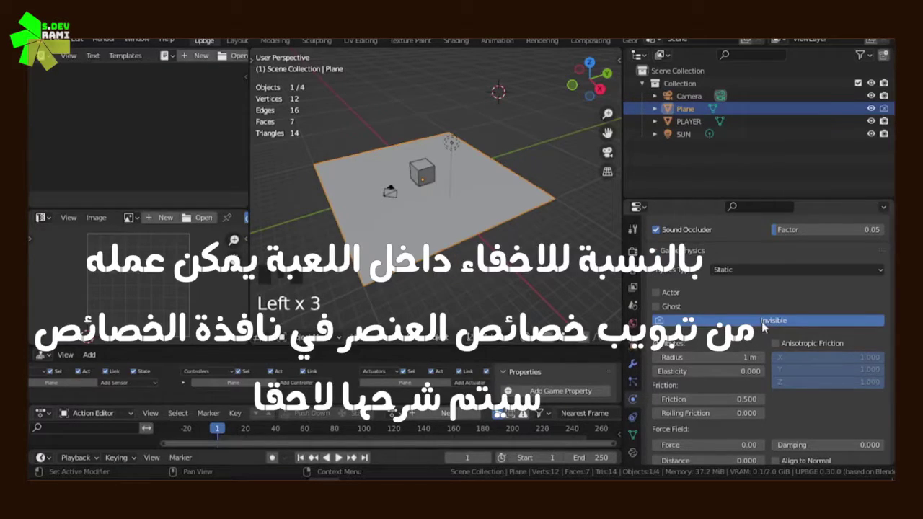
pyautogui.click(762, 324)
pyautogui.press('p')
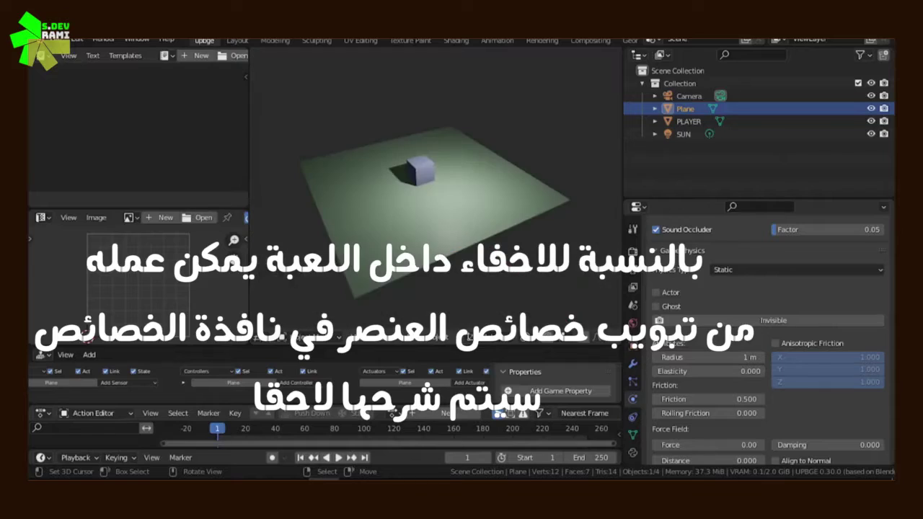
pyautogui.press('Escape')
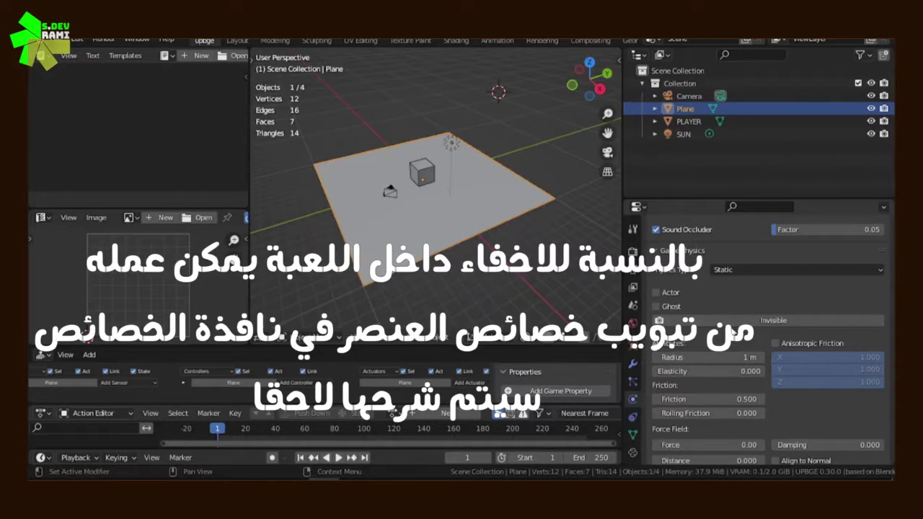
# Make the Plane invisible in the game and check it in a short game preview
pyautogui.click(733, 324)
pyautogui.press('p')
pyautogui.press('Escape')
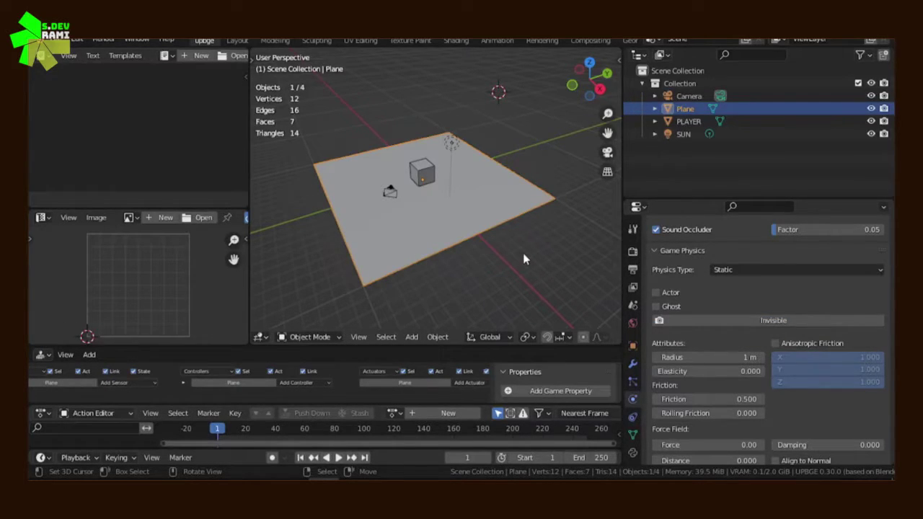
# Duplicate the PLAYER cube and place the copy about 7.1 m away, at the plane's far edge
pyautogui.click(426, 174)
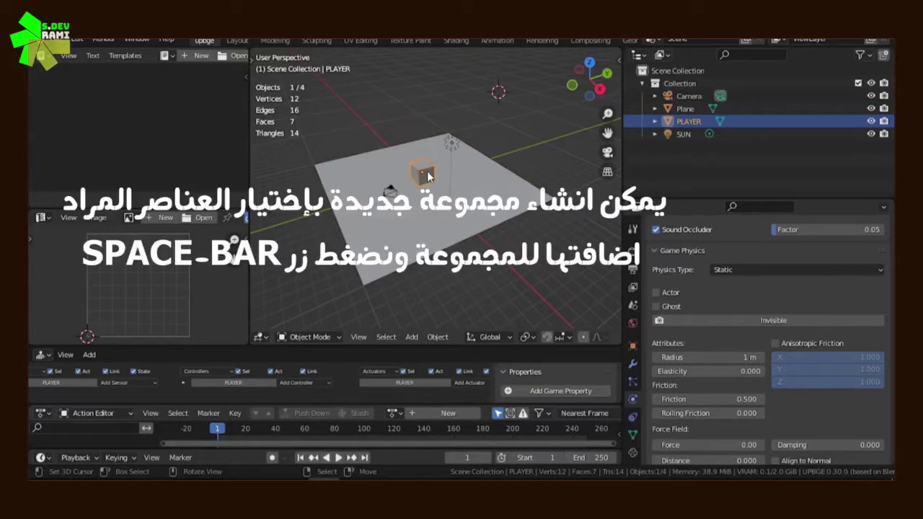
pyautogui.hotkey('shift', 'd')
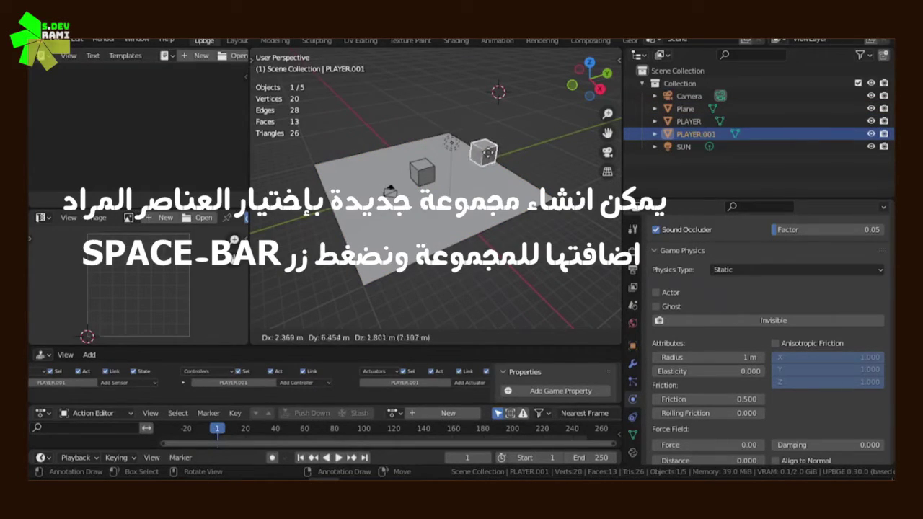
pyautogui.click(501, 193)
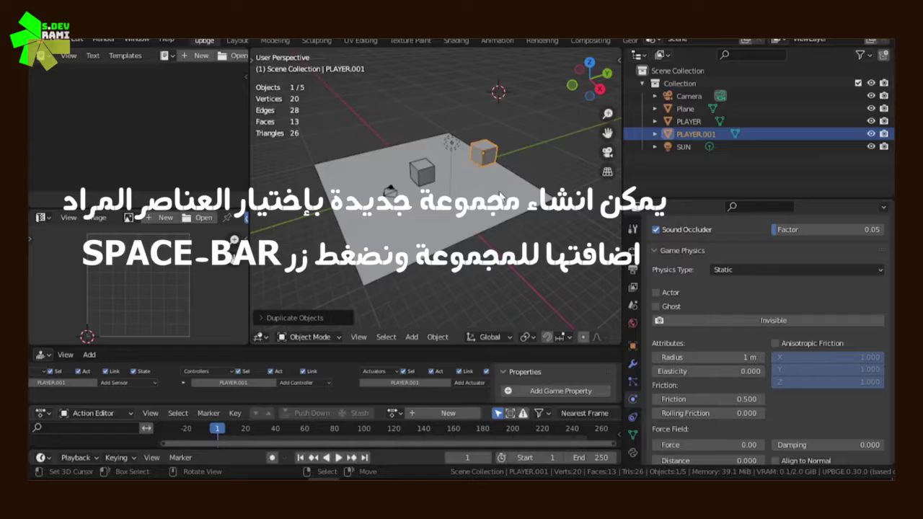
# Add a UV sphere and move it above the duplicated cube
pyautogui.hotkey('shift', 'a')
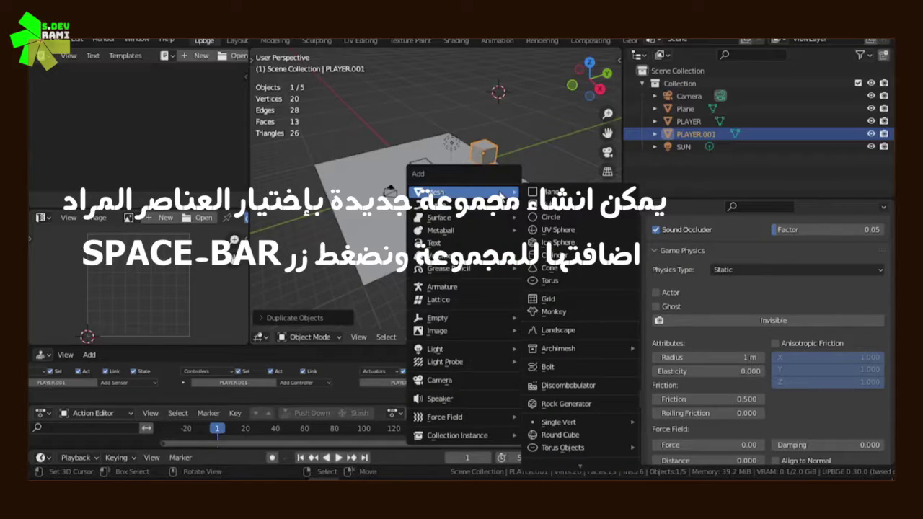
pyautogui.click(554, 229)
pyautogui.press('g')
pyautogui.click(490, 178)
# Select the duplicated cube together with the sphere and move both into a new collection named Collection 2
pyautogui.scroll(3, 484, 155)
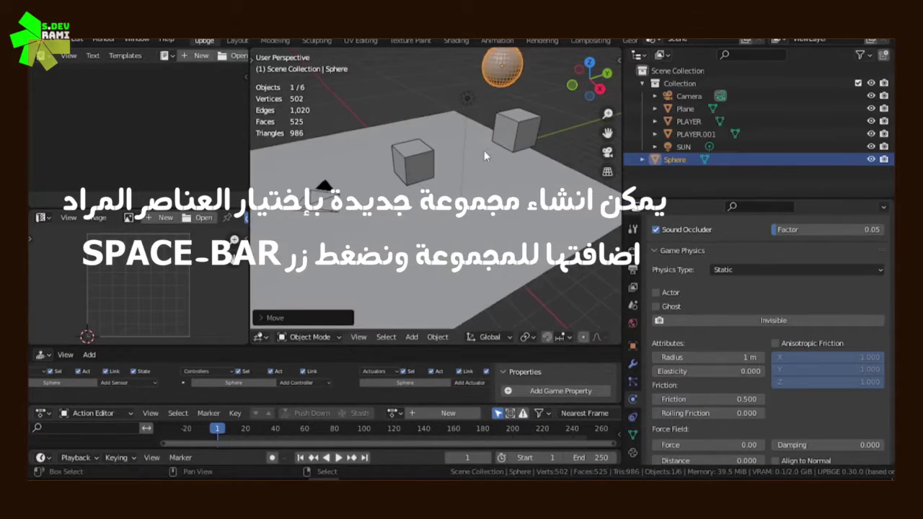
pyautogui.click(523, 131)
pyautogui.press('space')
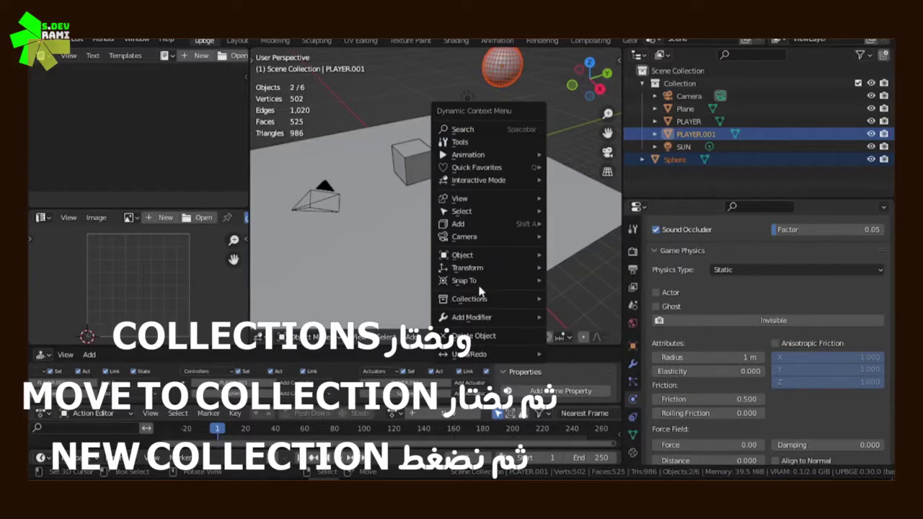
pyautogui.moveTo(480, 300)
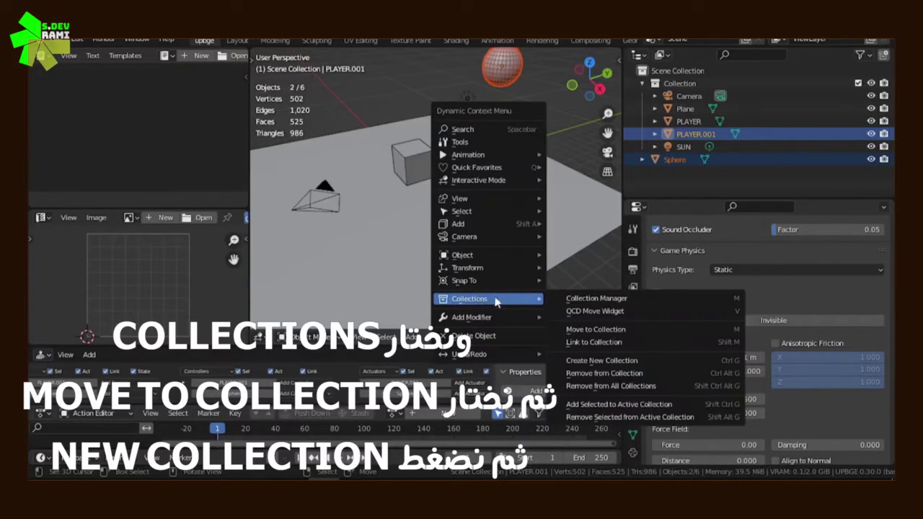
pyautogui.click(598, 329)
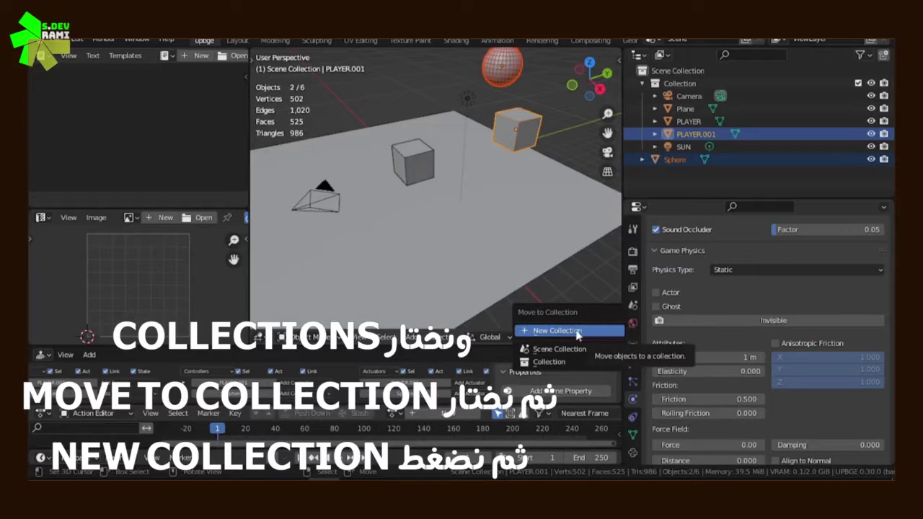
pyautogui.click(579, 333)
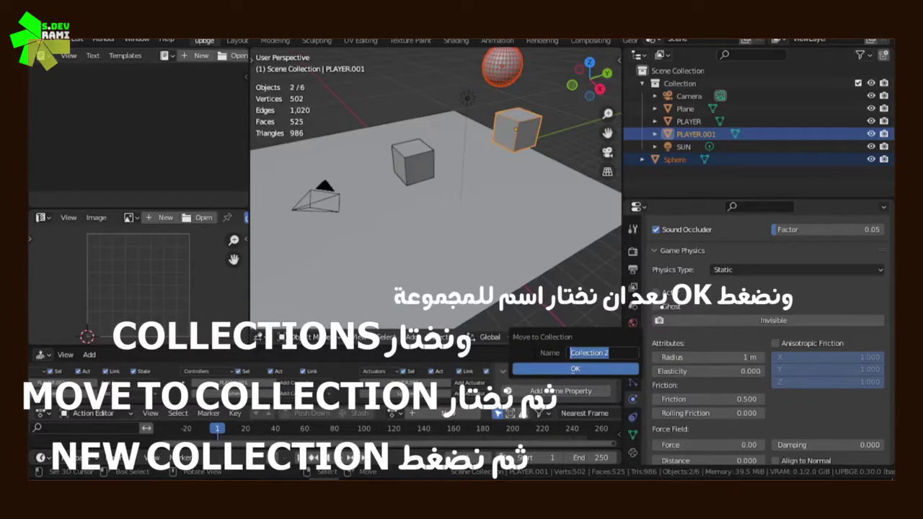
pyautogui.click(595, 352)
pyautogui.hotkey('ctrl', 'a')
pyautogui.click(575, 368)
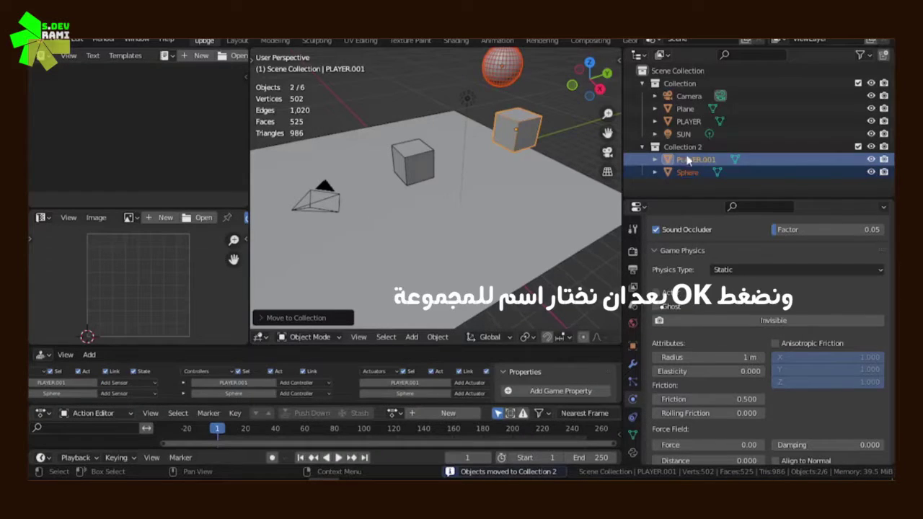
# Collapse Collection 2 in the Outliner, and collapse and re-expand Collection
pyautogui.click(643, 147)
pyautogui.click(643, 83)
pyautogui.click(641, 84)
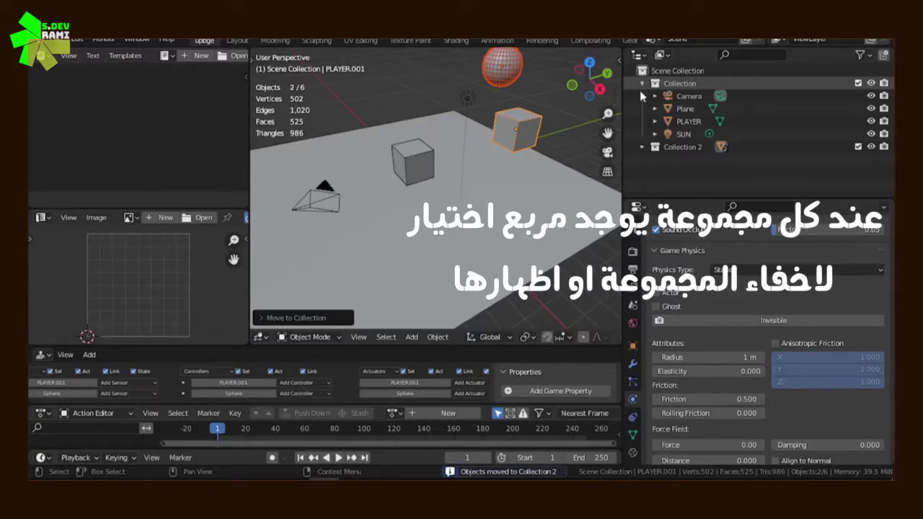
# Exclude and re-include Collection in the view layer, and hide and reveal it twice in the viewport
pyautogui.click(858, 84)
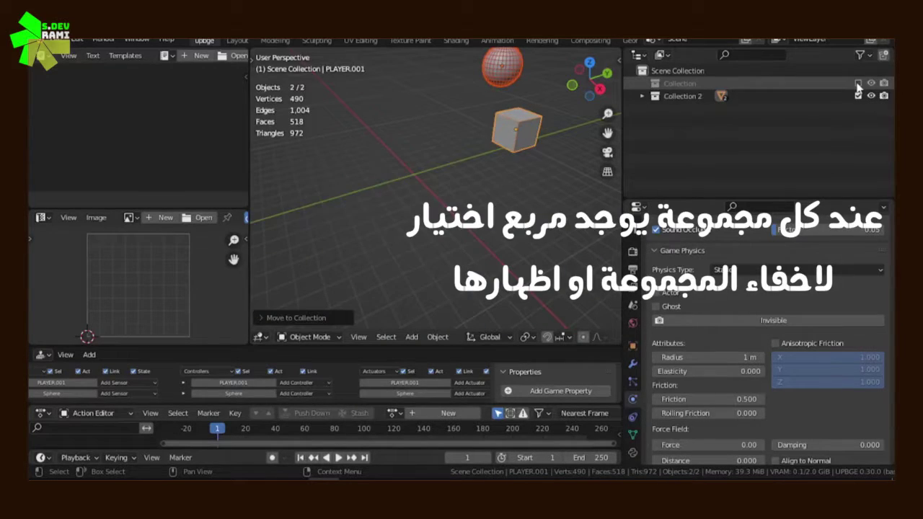
pyautogui.click(857, 85)
pyautogui.click(871, 83)
pyautogui.click(871, 84)
pyautogui.click(871, 84)
pyautogui.click(871, 84)
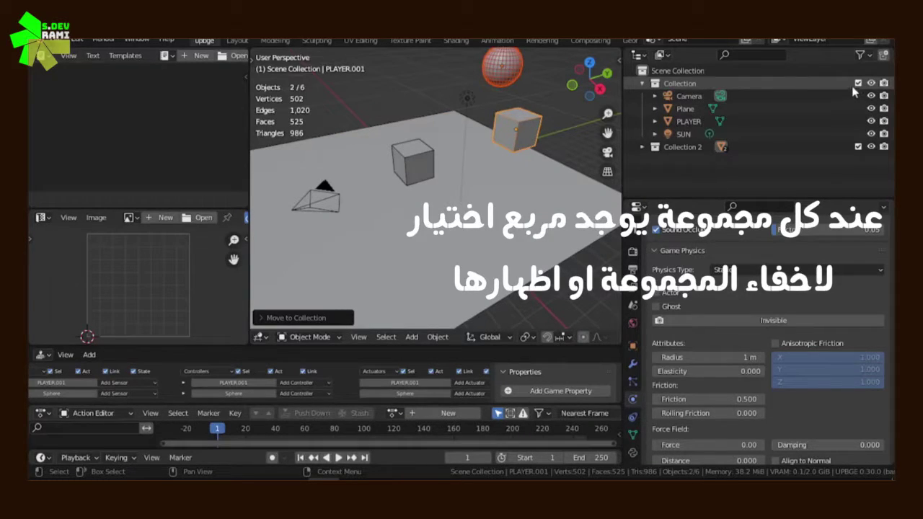
# Exclude Collection from the view layer, run the game preview without it, and include it again
pyautogui.click(857, 83)
pyautogui.press('p')
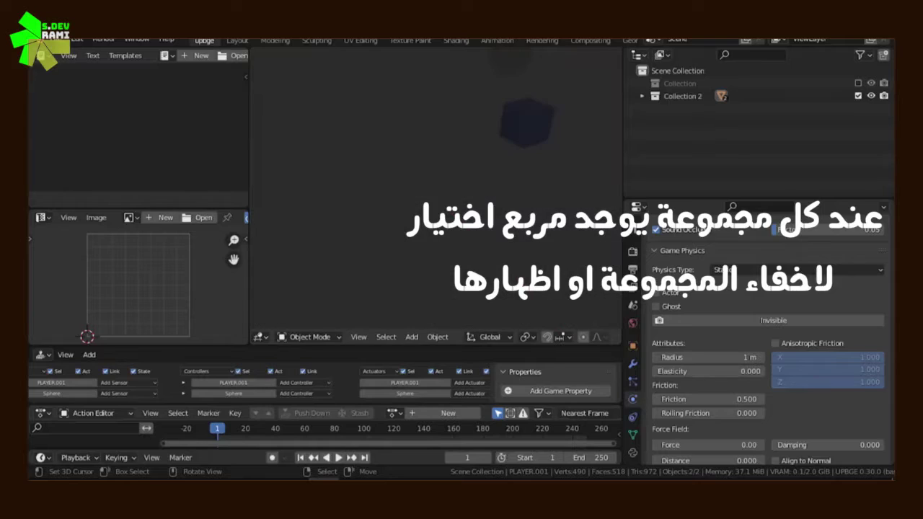
pyautogui.press('Escape')
pyautogui.click(857, 84)
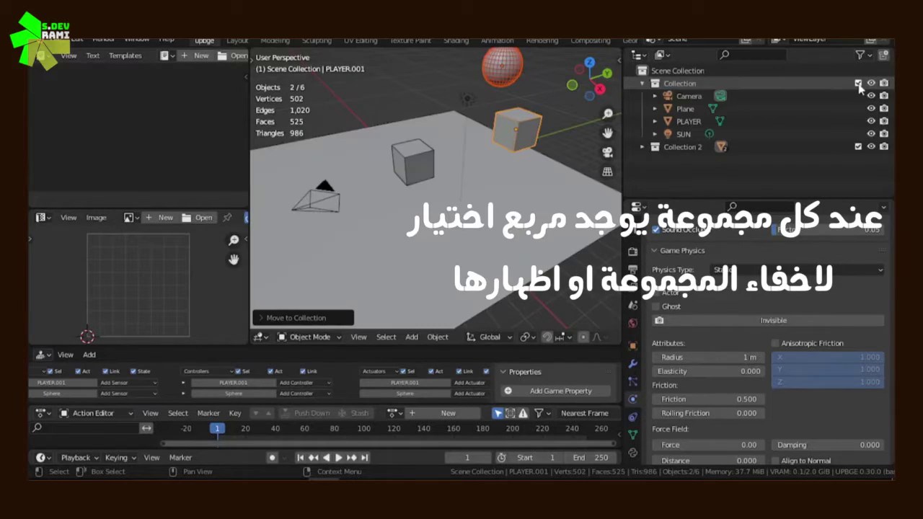
# Move the SUN light out of Collection into the Scene Collection and preview the game with Collection temporarily excluded
pyautogui.moveTo(674, 137); pyautogui.dragTo(637, 74)
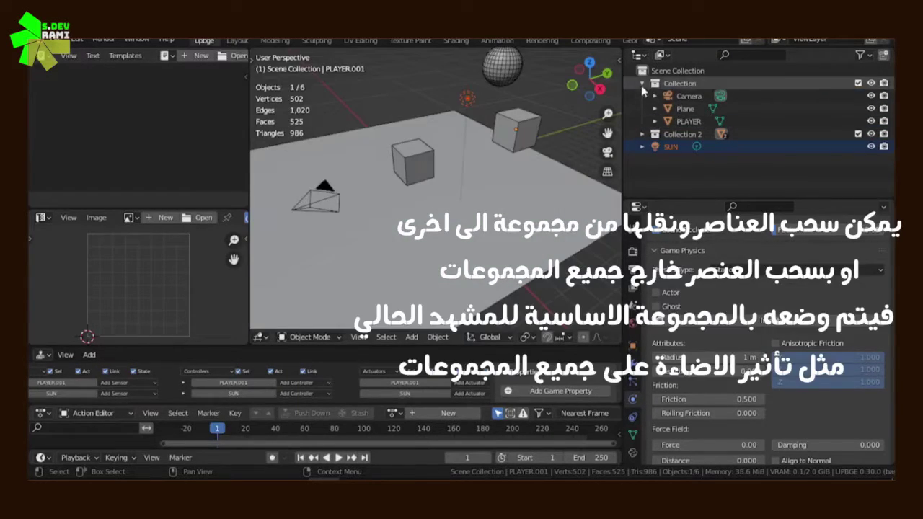
pyautogui.click(858, 83)
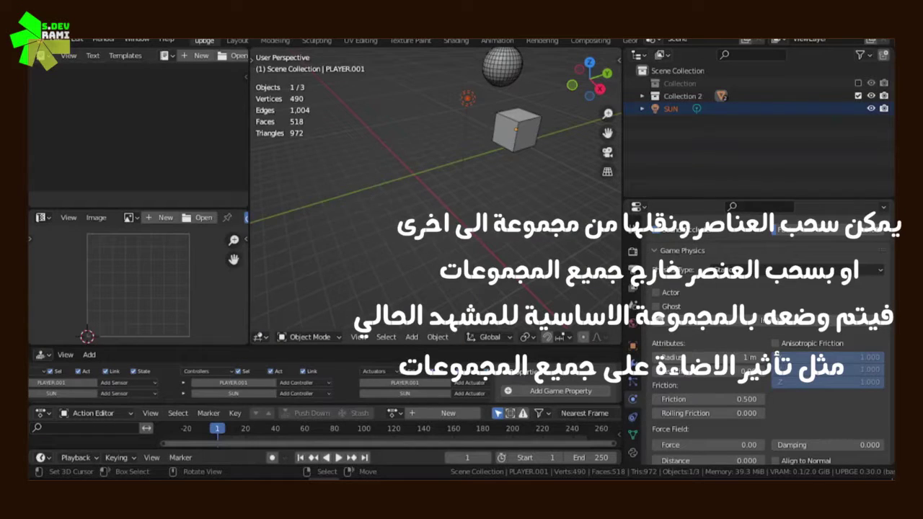
pyautogui.press('p')
pyautogui.press('Escape')
pyautogui.click(858, 83)
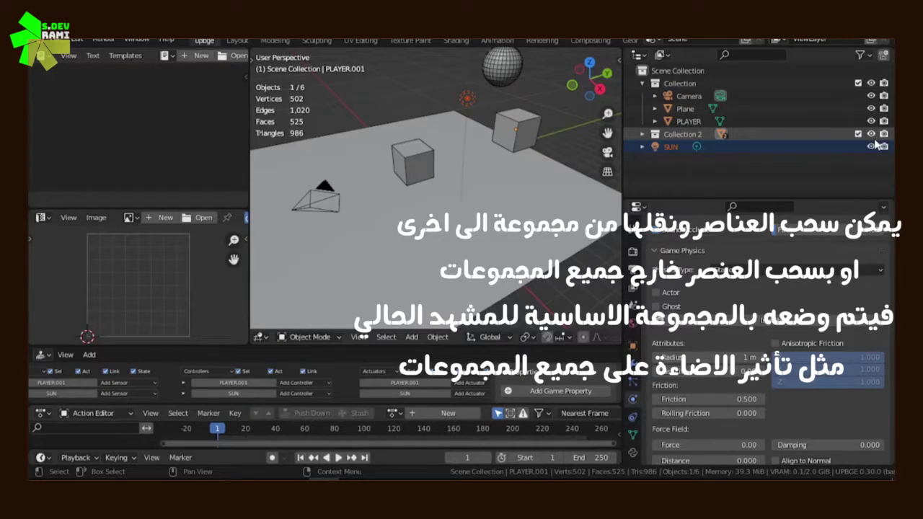
# Move PLAYER.001 from Collection 2 into Collection, and exclude and re-include Collection to check the move
pyautogui.click(643, 135)
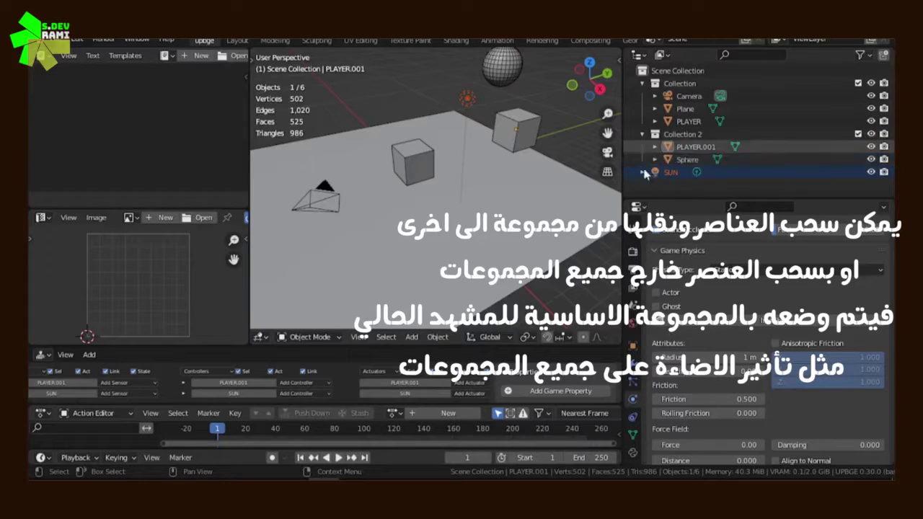
pyautogui.click(654, 140)
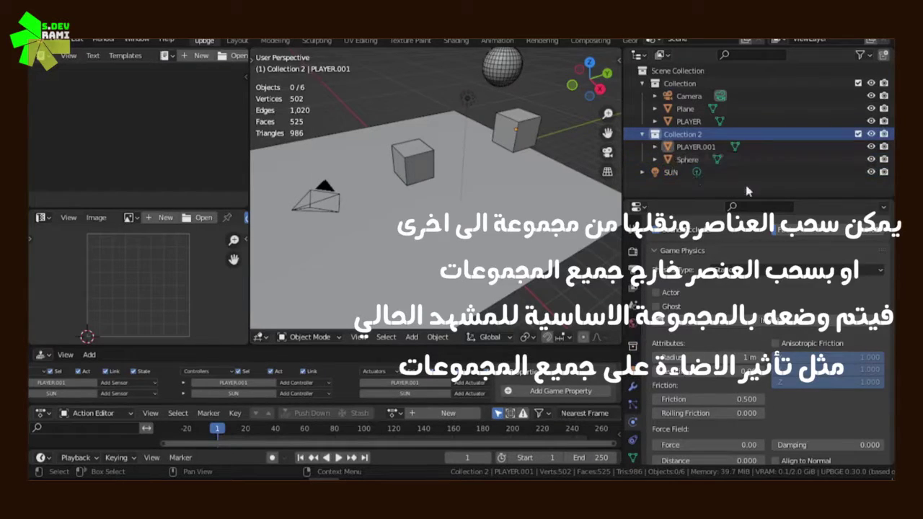
pyautogui.click(678, 83)
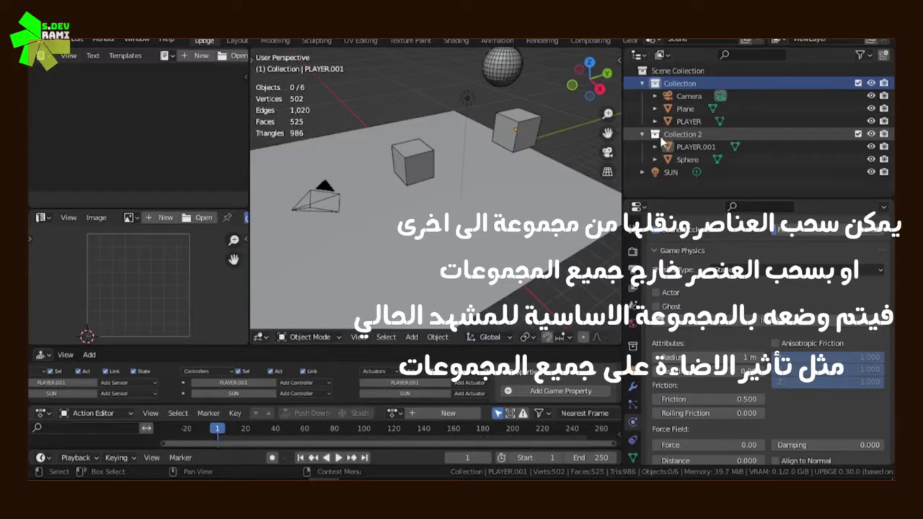
pyautogui.moveTo(672, 147); pyautogui.dragTo(652, 115)
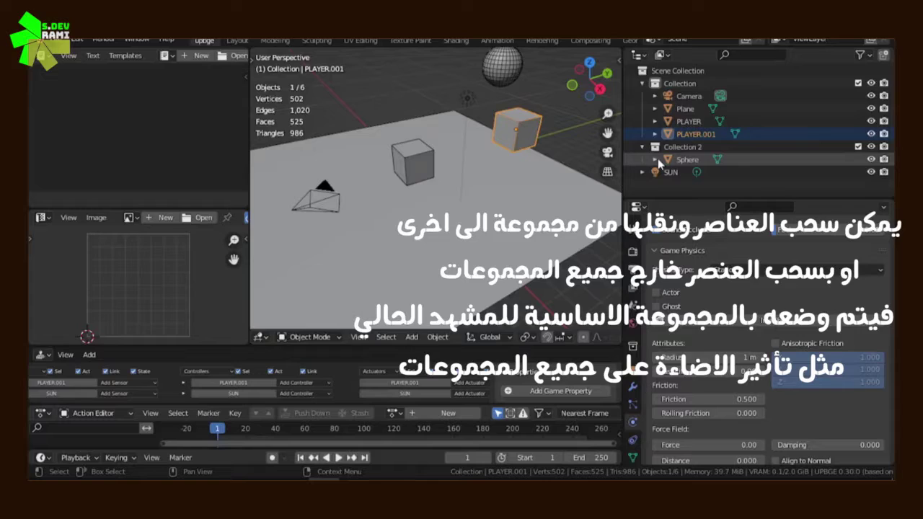
pyautogui.click(858, 83)
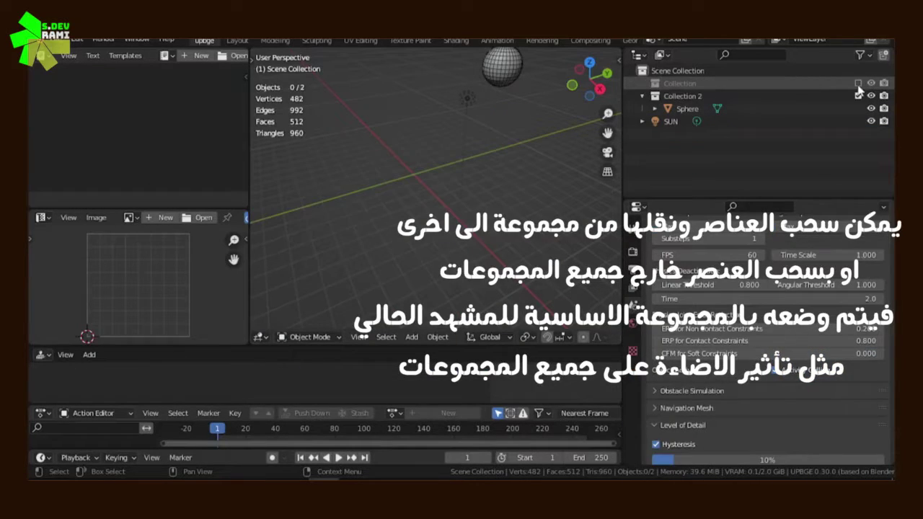
pyautogui.click(857, 83)
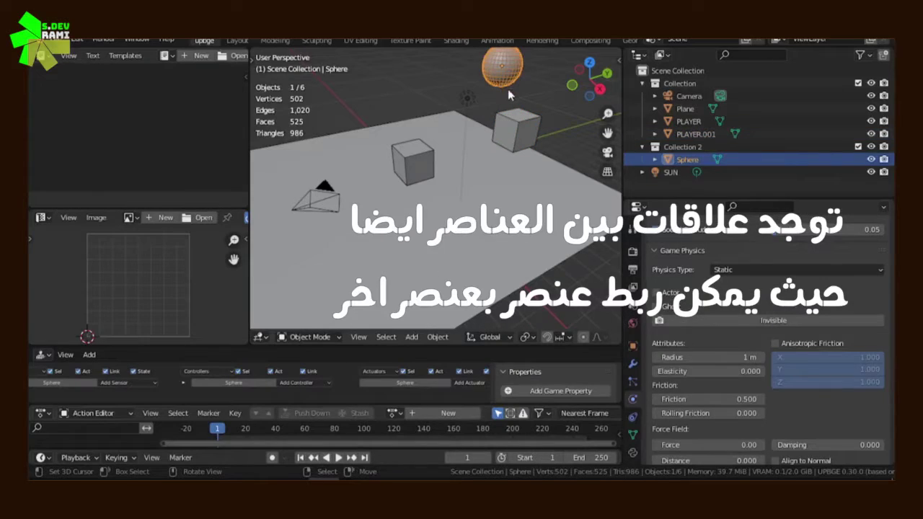
# Try moving the sphere and the PLAYER.001 cube separately to show they are unlinked, cancelling each move
pyautogui.press('g')
pyautogui.press('Escape')
pyautogui.click(515, 130)
pyautogui.press('g')
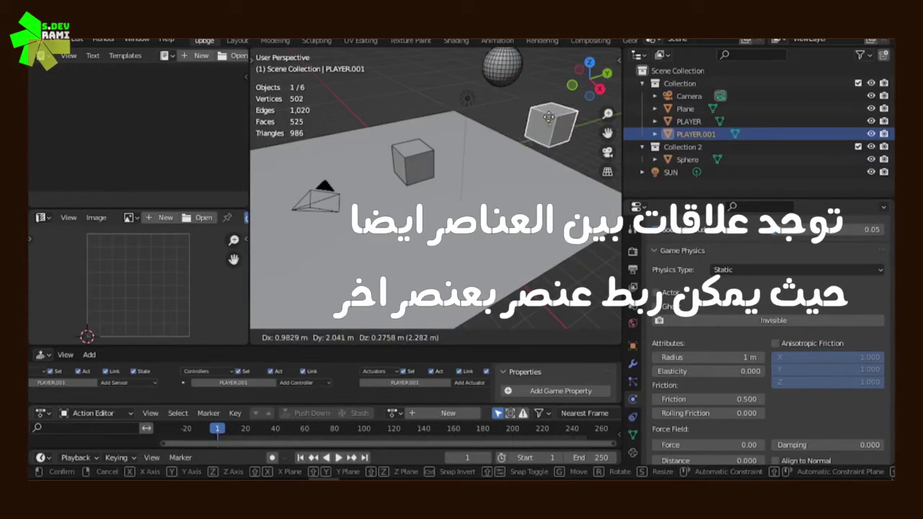
pyautogui.press('Escape')
pyautogui.press('g')
pyautogui.rightClick(510, 127)
pyautogui.rightClick(496, 81)
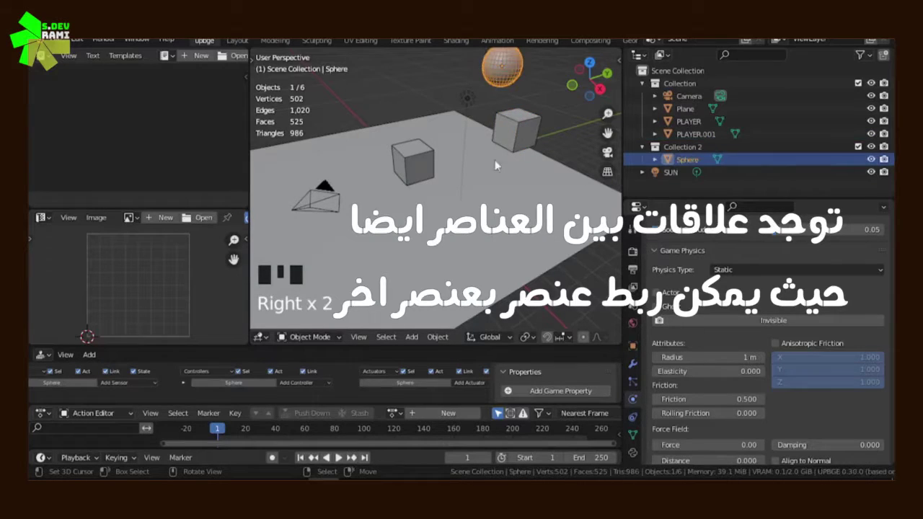
pyautogui.scroll(-3, 496, 81)
pyautogui.press('g')
# Move PLAYER.001 from Collection into Collection 2 and try moving the sphere on its own, cancelling the move
pyautogui.scroll(2, 479, 147)
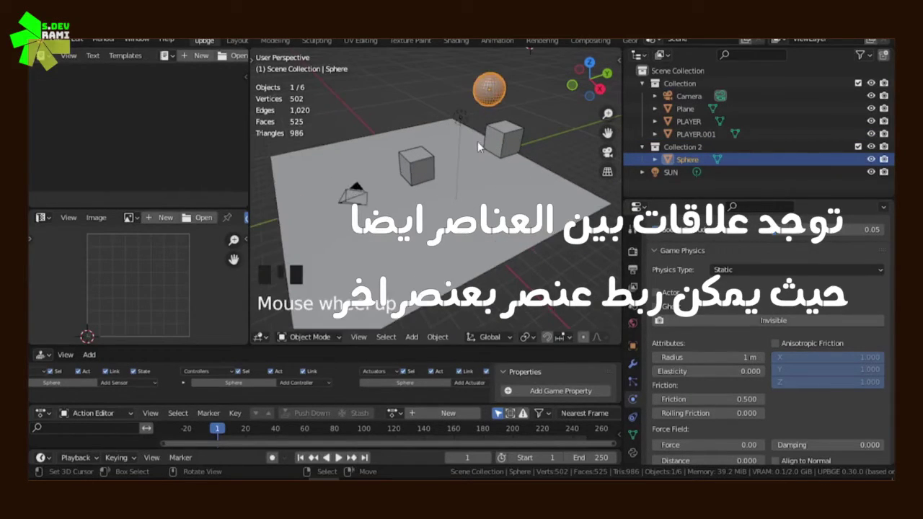
pyautogui.moveTo(495, 152)
pyautogui.keyDown('shift'); pyautogui.mouseDown(button='middle')
pyautogui.moveTo(495, 140)
pyautogui.moveTo(504, 149)
pyautogui.mouseUp(button='middle'); pyautogui.keyUp('shift')
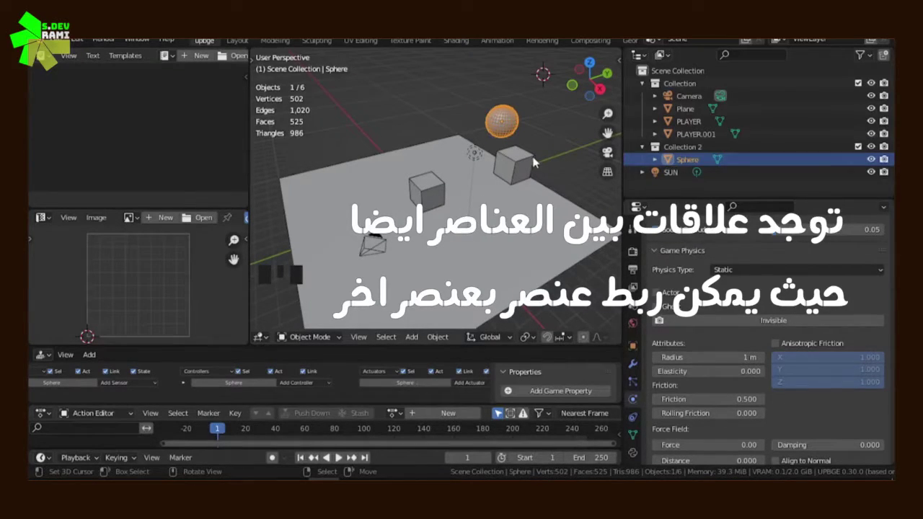
pyautogui.click(685, 134)
pyautogui.moveTo(681, 134); pyautogui.dragTo(671, 159)
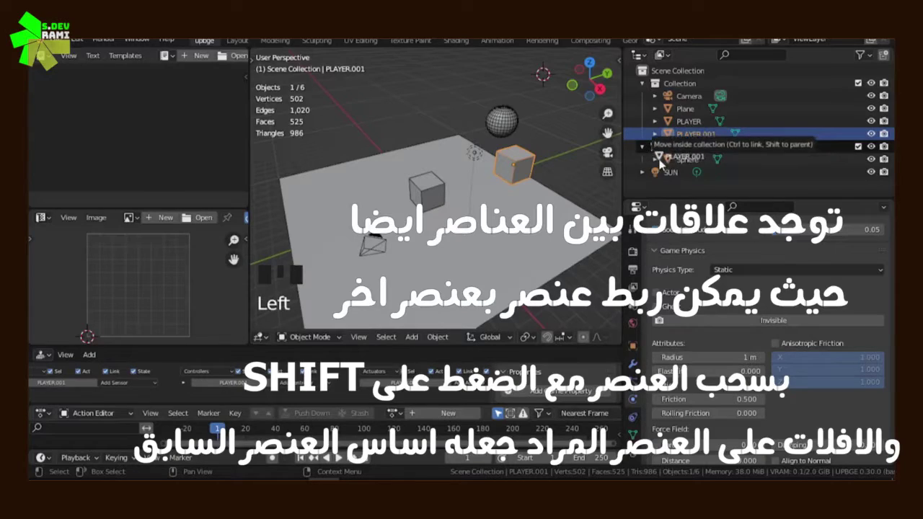
pyautogui.rightClick(511, 132)
pyautogui.press('g')
pyautogui.rightClick(564, 139)
# Parent PLAYER.001 to the sphere in the Outliner and select the sphere
pyautogui.moveTo(677, 146)
pyautogui.mouseDown()
pyautogui.moveTo(666, 164)
pyautogui.moveTo(672, 154)
pyautogui.moveTo(680, 161)
pyautogui.mouseUp()
pyautogui.click(669, 173)
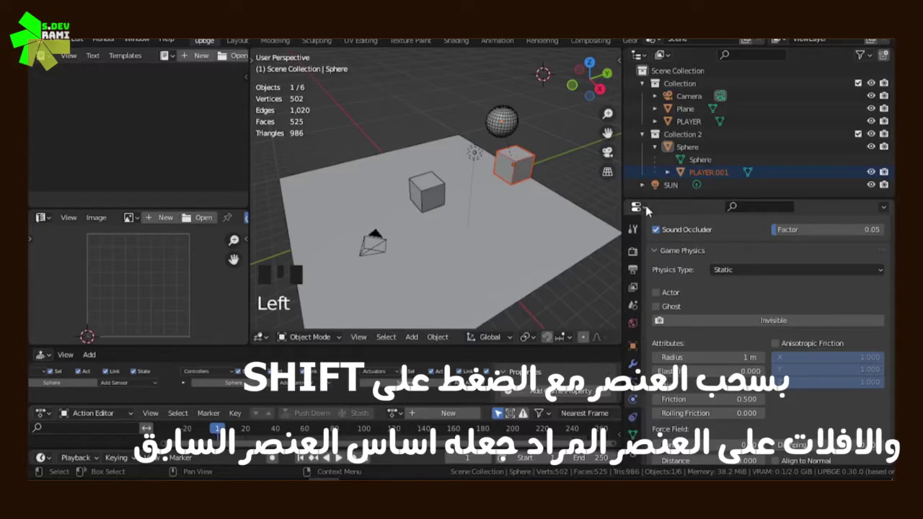
pyautogui.rightClick(508, 128)
pyautogui.rightClick(507, 128)
pyautogui.rightClick(508, 128)
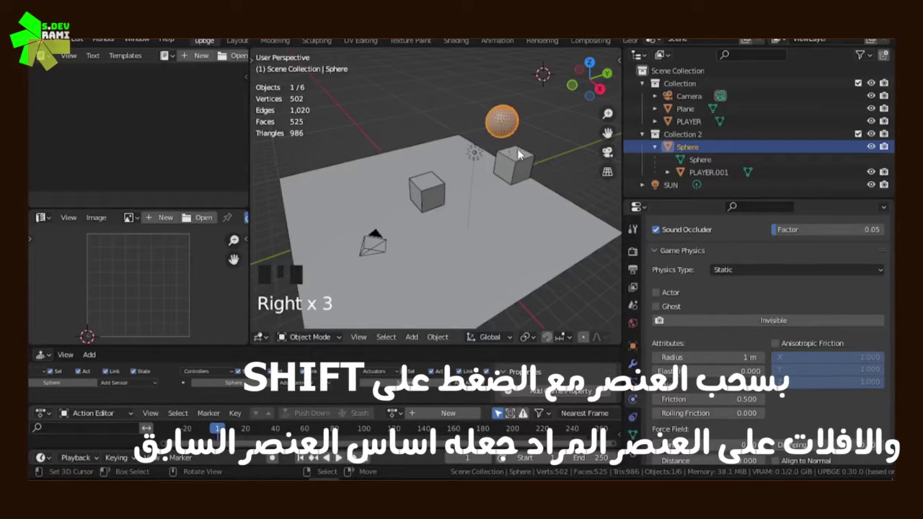
# Inspect the relationship line between the sphere and PLAYER.001, and try moving the child cube alone, cancelling the move
pyautogui.scroll(4, 521, 155)
pyautogui.keyDown('shift'); pyautogui.rightClick(568, 144); pyautogui.keyUp('shift')
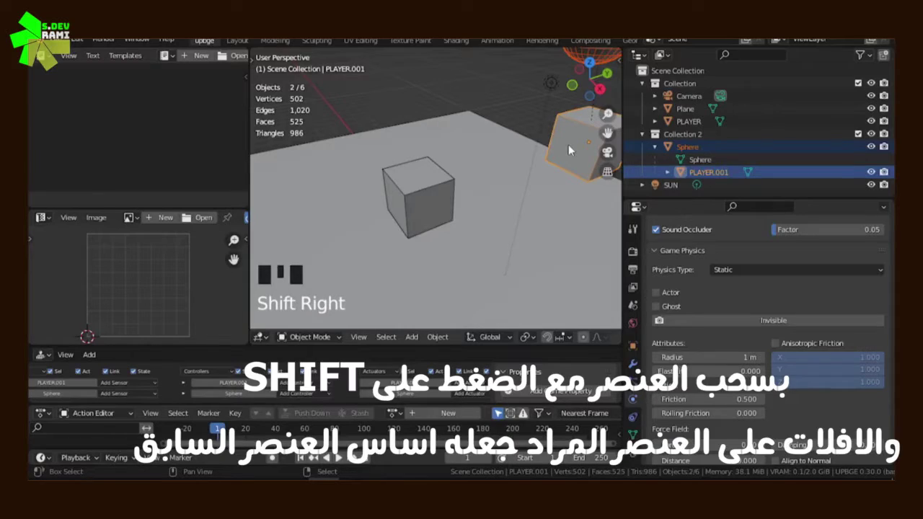
pyautogui.press('KP_Decimal')
pyautogui.scroll(3, 496, 201)
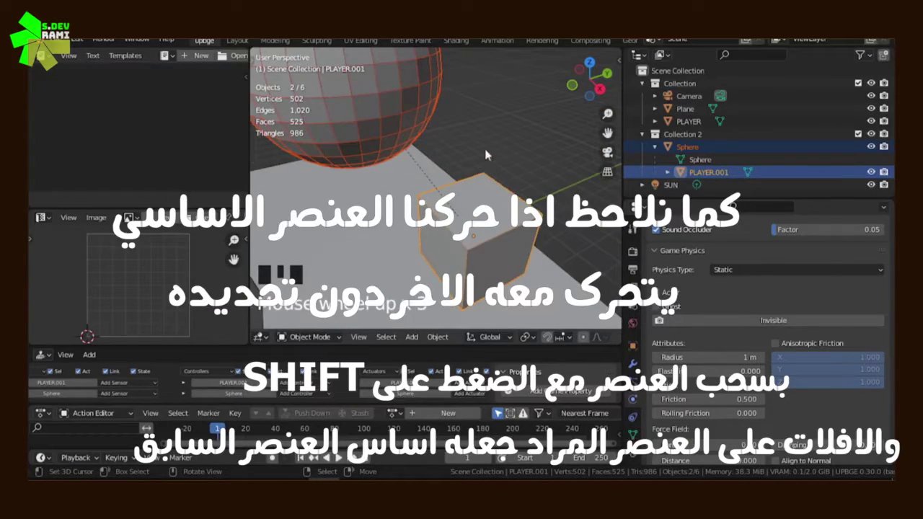
pyautogui.scroll(-4, 523, 229)
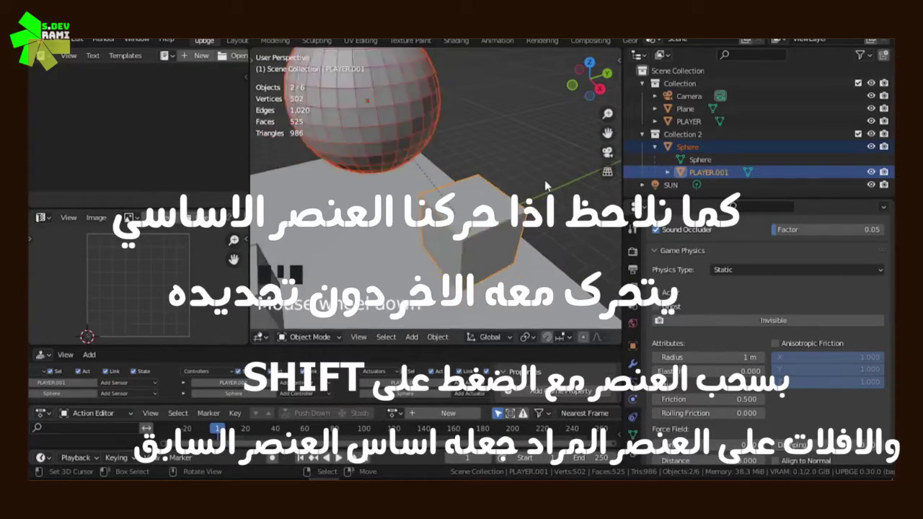
pyautogui.moveTo(492, 181); pyautogui.dragTo(450, 155, button='middle')
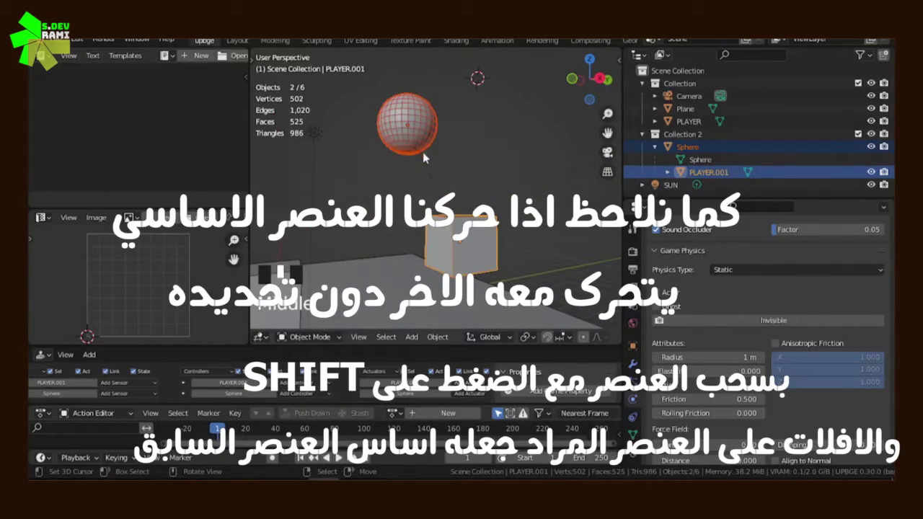
pyautogui.rightClick(463, 238)
pyautogui.rightClick(468, 238)
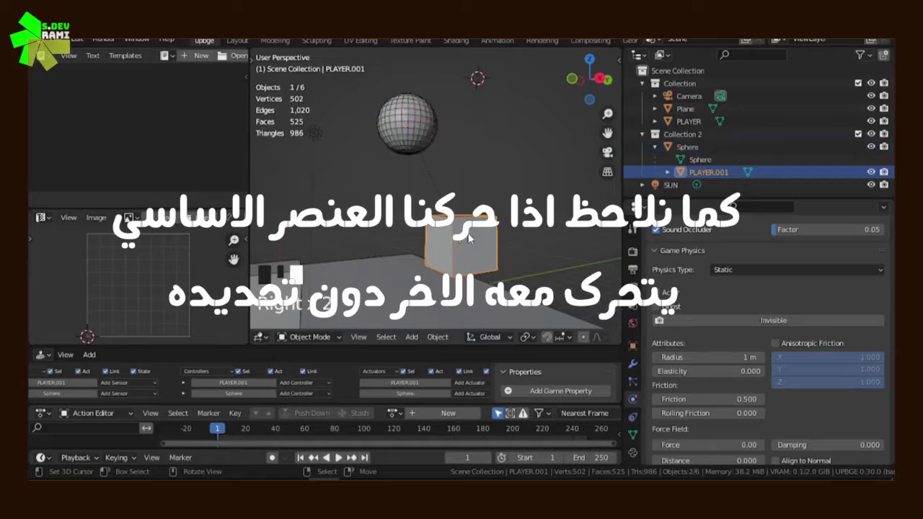
pyautogui.press('g')
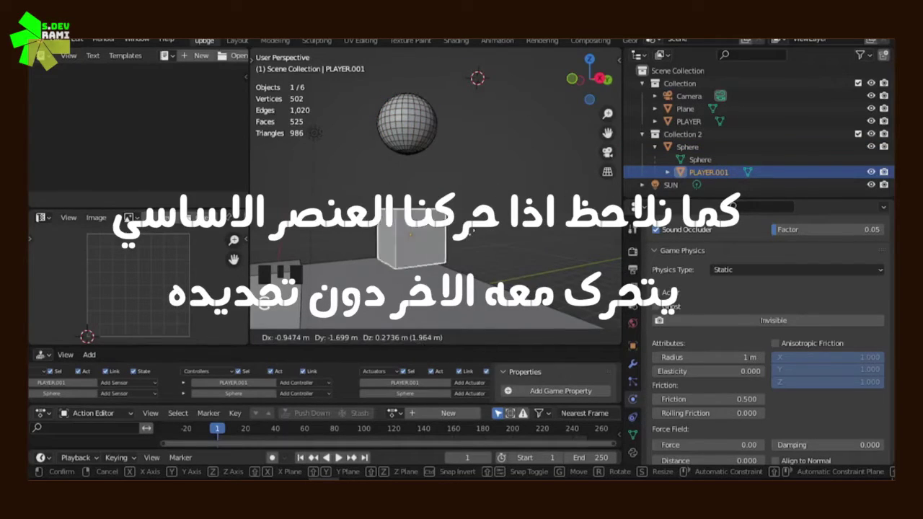
pyautogui.rightClick(396, 312)
# Try moving the parent sphere to demonstrate its link to PLAYER.001, cancelling each move
pyautogui.rightClick(401, 150)
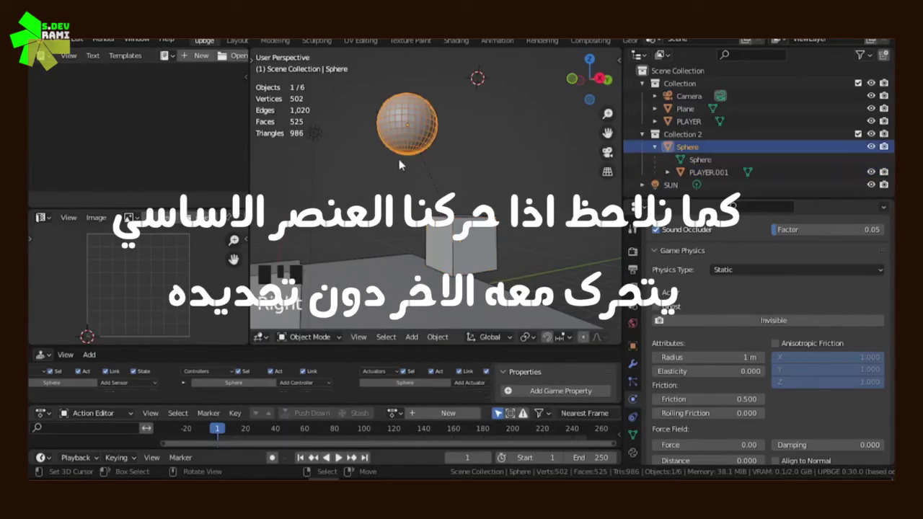
pyautogui.press('g')
pyautogui.rightClick(434, 179)
pyautogui.moveTo(487, 171); pyautogui.dragTo(423, 219, button='middle')
pyautogui.press('g')
pyautogui.rightClick(408, 238)
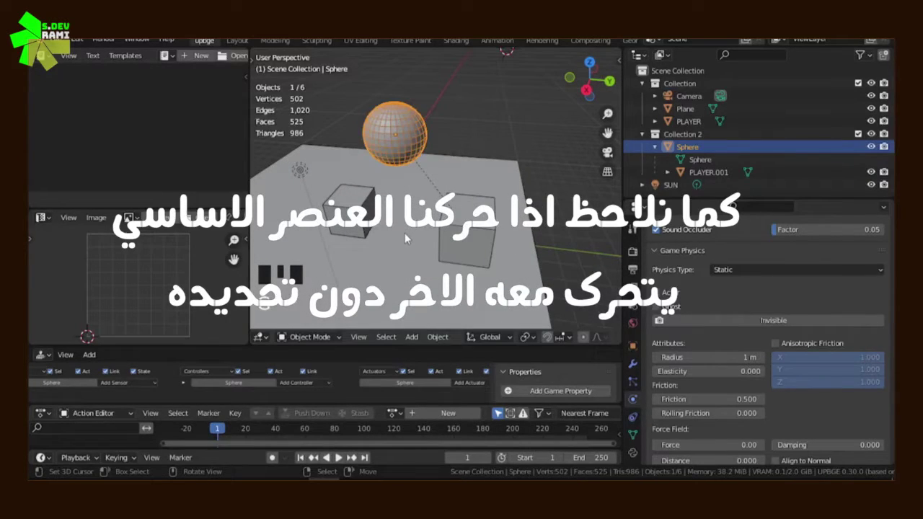
# Try rotating the parent sphere freely and around the view axis with its child cube, cancelling each rotation
pyautogui.press('r')
pyautogui.press('r')
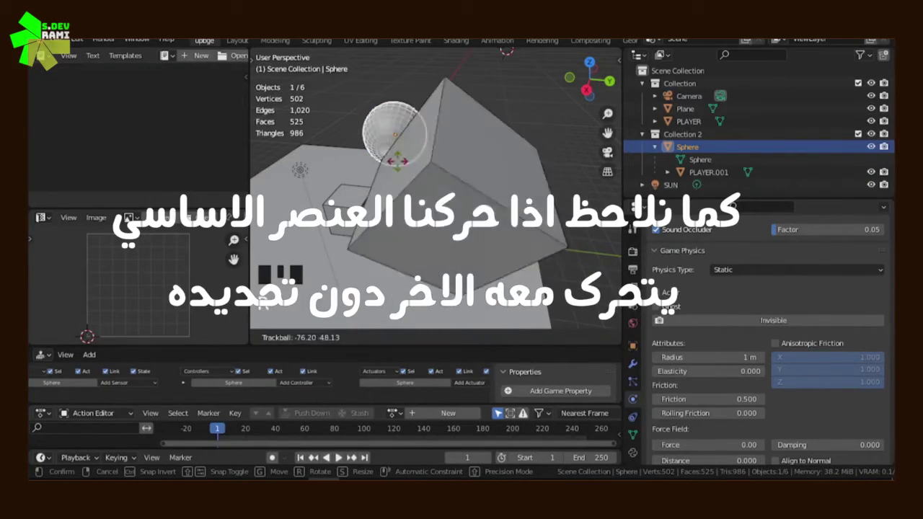
pyautogui.rightClick(345, 178)
pyautogui.scroll(-4, 345, 180)
pyautogui.press('r')
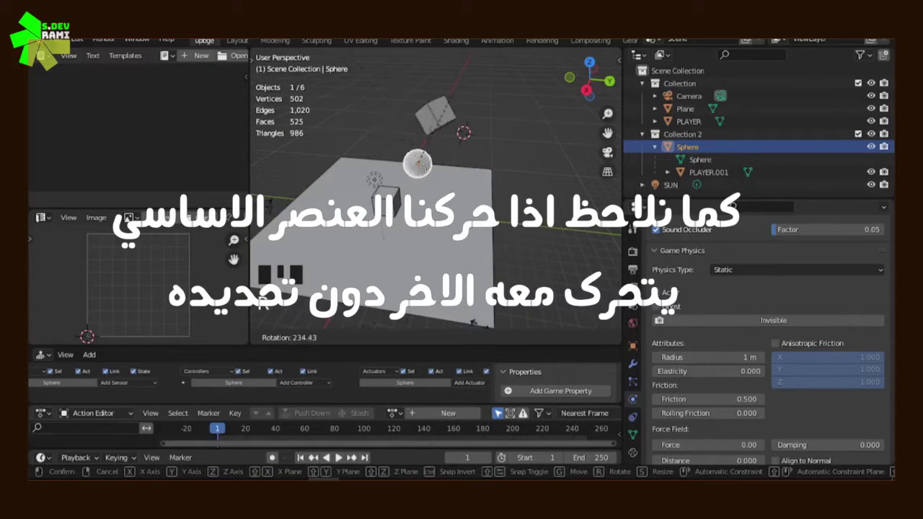
pyautogui.rightClick(529, 198)
pyautogui.scroll(3, 414, 196)
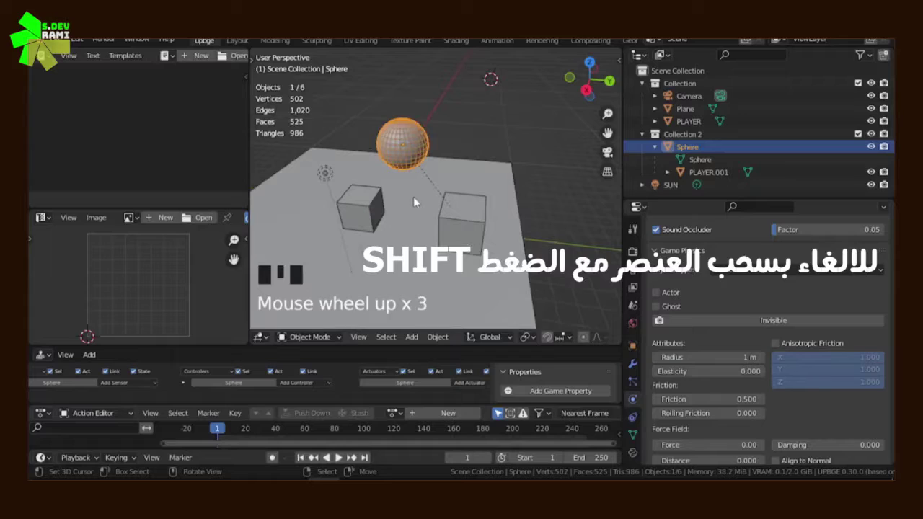
# Unparent PLAYER.001 from the sphere in the Outliner, keeping it in Collection 2, and test-move the sphere without applying the move
pyautogui.click(704, 174)
pyautogui.moveTo(703, 175); pyautogui.dragTo(680, 140)
pyautogui.keyDown('shift'); pyautogui.moveTo(681, 175); pyautogui.dragTo(675, 140); pyautogui.keyUp('shift')
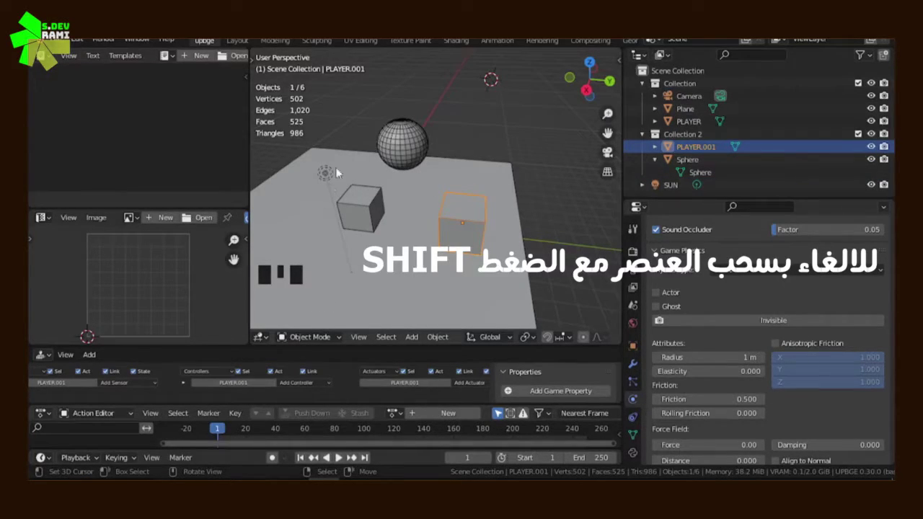
pyautogui.rightClick(403, 146)
pyautogui.press('g')
pyautogui.rightClick(458, 155)
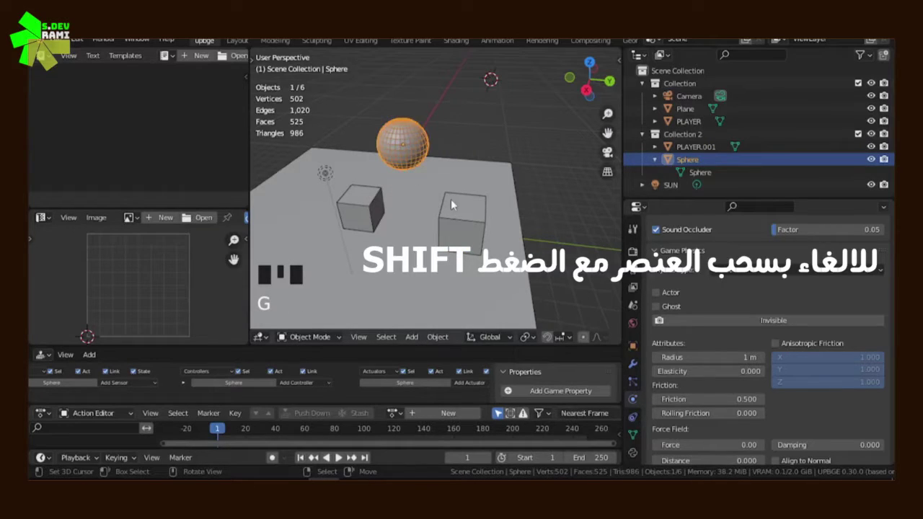
pyautogui.rightClick(452, 201)
pyautogui.keyDown('shift'); pyautogui.rightClick(406, 143); pyautogui.keyUp('shift')
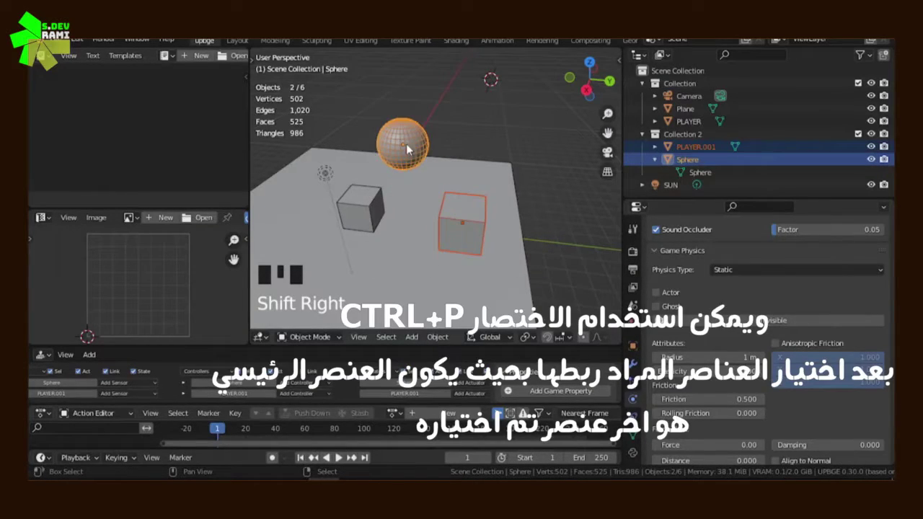
pyautogui.press('p')
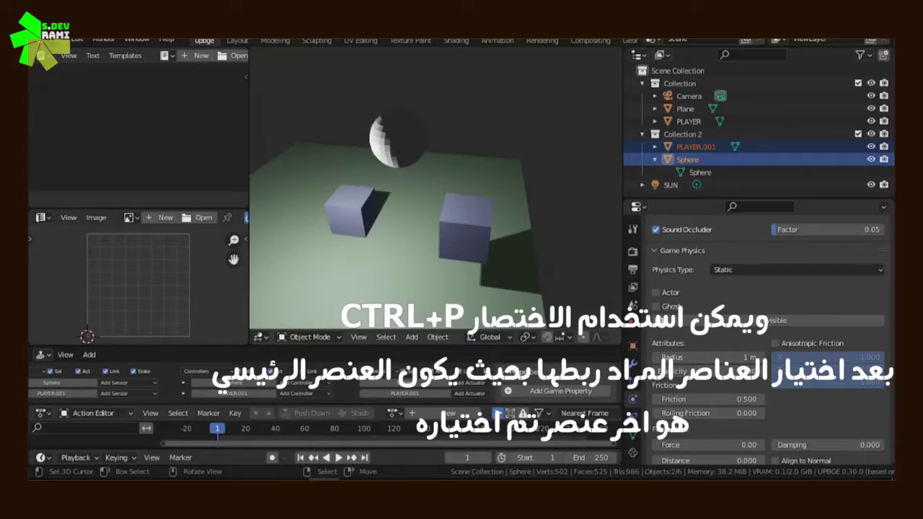
pyautogui.press('Escape')
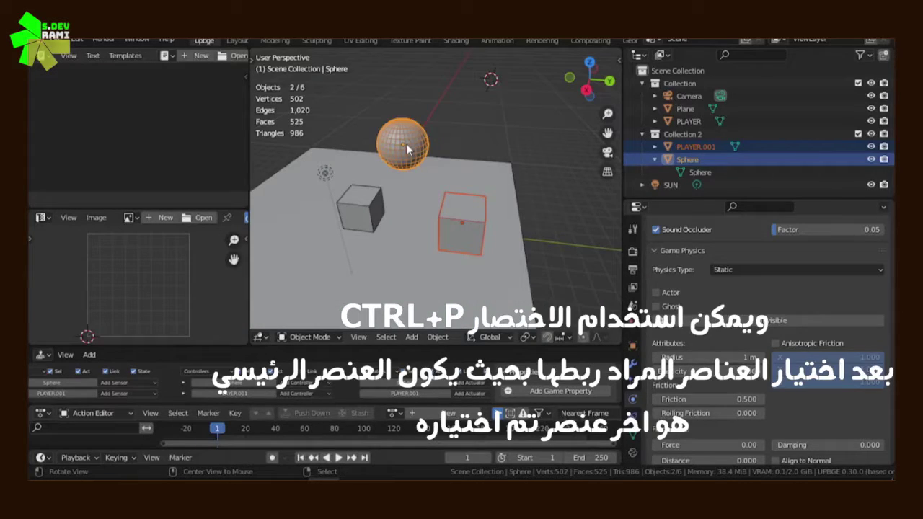
# Parent PLAYER.001 to the sphere in the viewport with the Object parent type, keeping the sphere as the active object
pyautogui.rightClick(471, 126)
pyautogui.rightClick(479, 209)
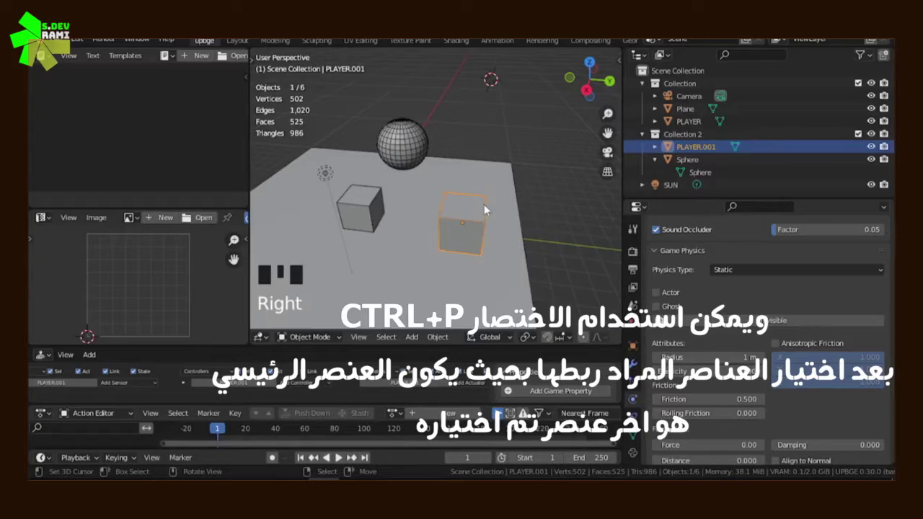
pyautogui.keyDown('shift'); pyautogui.rightClick(414, 162); pyautogui.keyUp('shift')
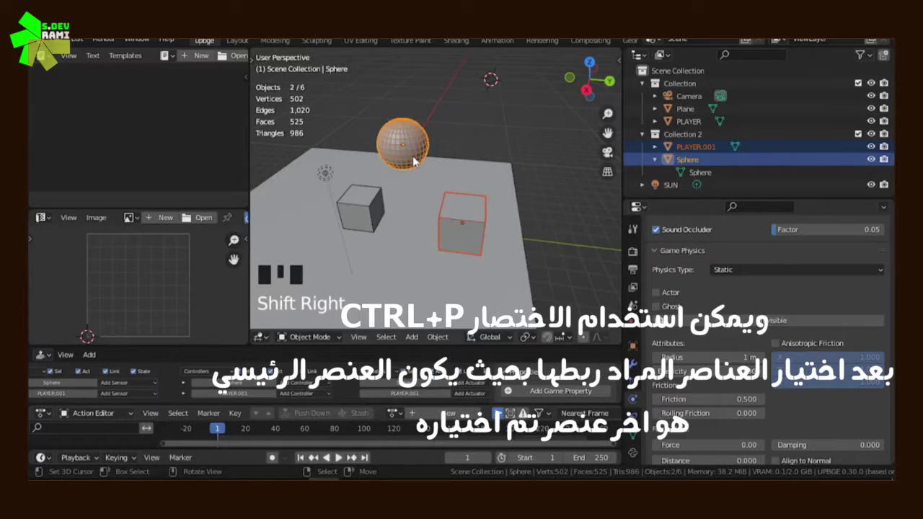
pyautogui.hotkey('shift', 'p')
pyautogui.hotkey('ctrl', 'p')
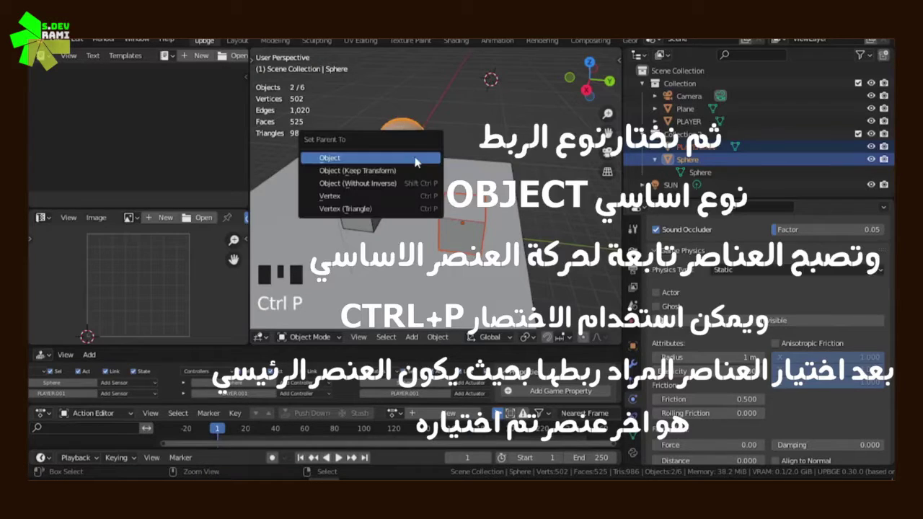
pyautogui.click(340, 159)
# Try a trackball rotation of the parent sphere to check the new link, cancelling it
pyautogui.rightClick(414, 162)
pyautogui.rightClick(414, 162)
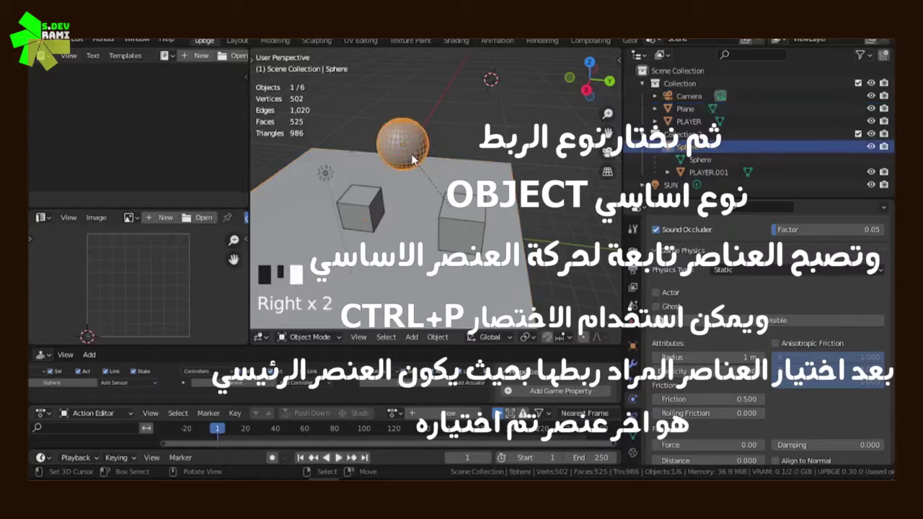
pyautogui.press('r')
pyautogui.press('r')
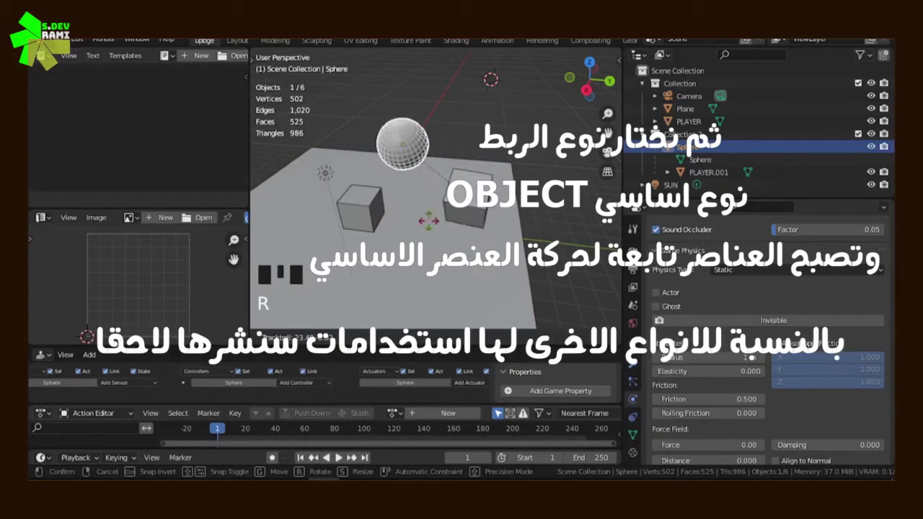
pyautogui.rightClick(412, 216)
# Clear the Sphere parent of PLAYER.001 in its object Relations properties
pyautogui.rightClick(464, 213)
pyautogui.rightClick(404, 146)
pyautogui.rightClick(461, 214)
pyautogui.click(633, 344)
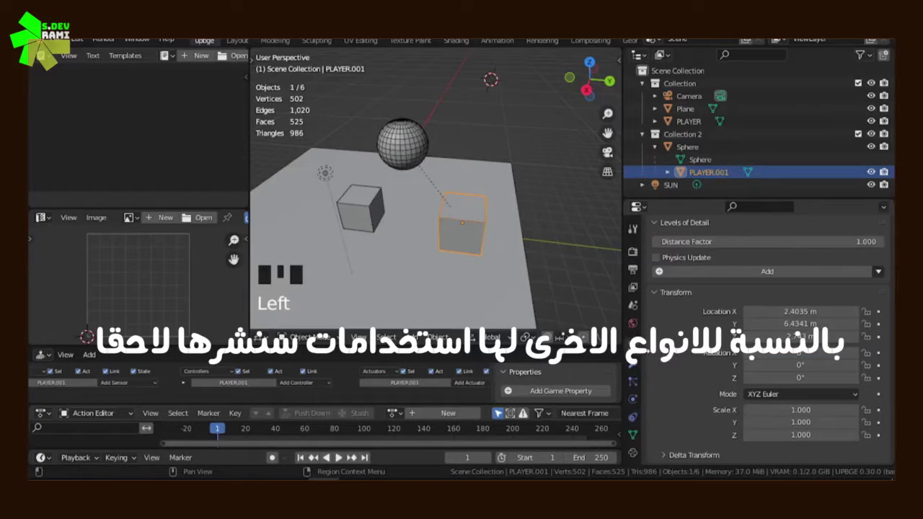
pyautogui.scroll(-7, 723, 365)
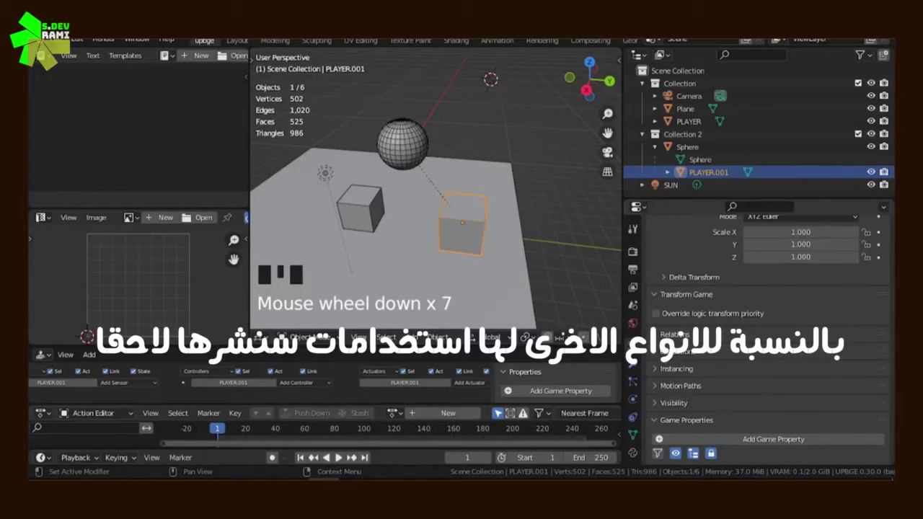
pyautogui.click(663, 336)
pyautogui.scroll(-3, 747, 358)
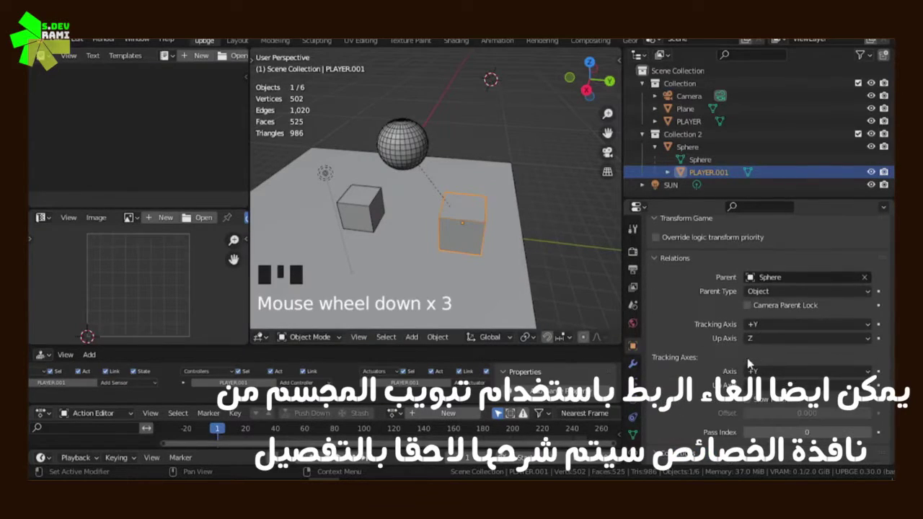
pyautogui.click(865, 277)
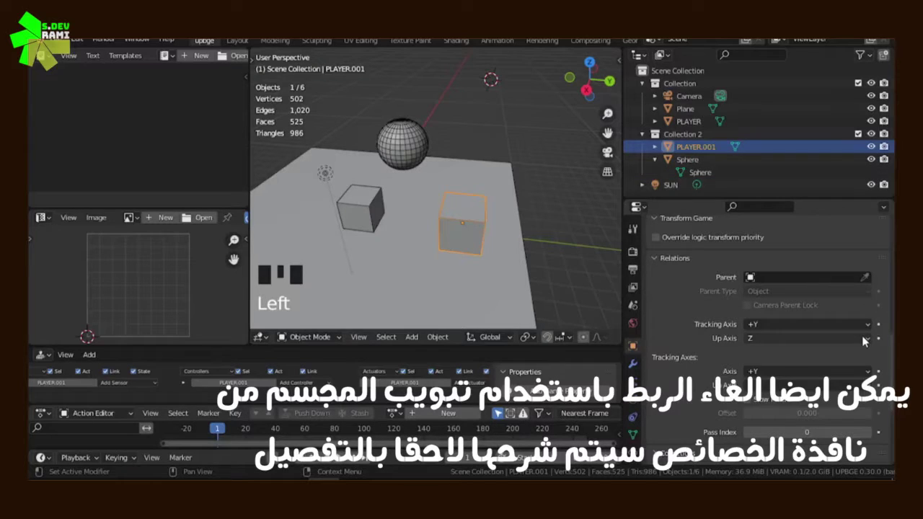
# Set the PLAYER cube as parent of PLAYER.001 by picking it in the viewport, and test-rotate PLAYER, cancelling the rotation
pyautogui.click(865, 277)
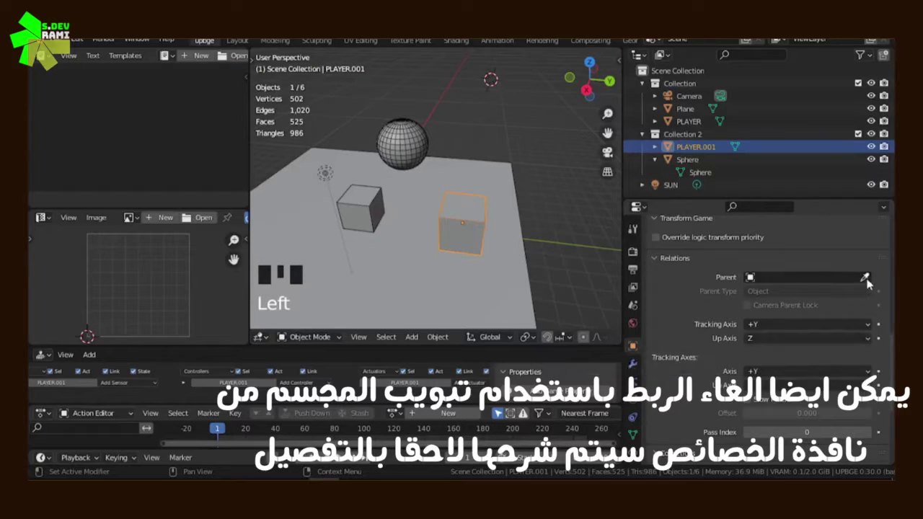
pyautogui.click(369, 209)
pyautogui.rightClick(371, 212)
pyautogui.press('r')
pyautogui.press('r')
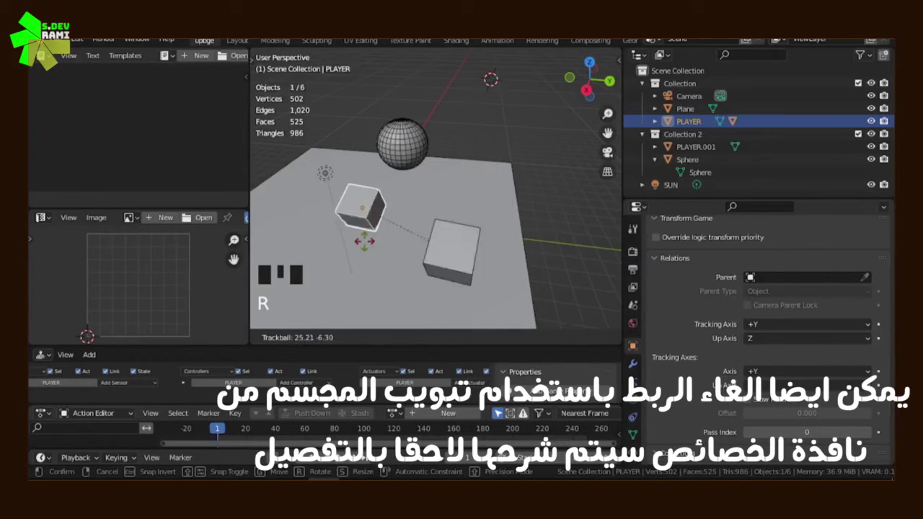
pyautogui.rightClick(376, 265)
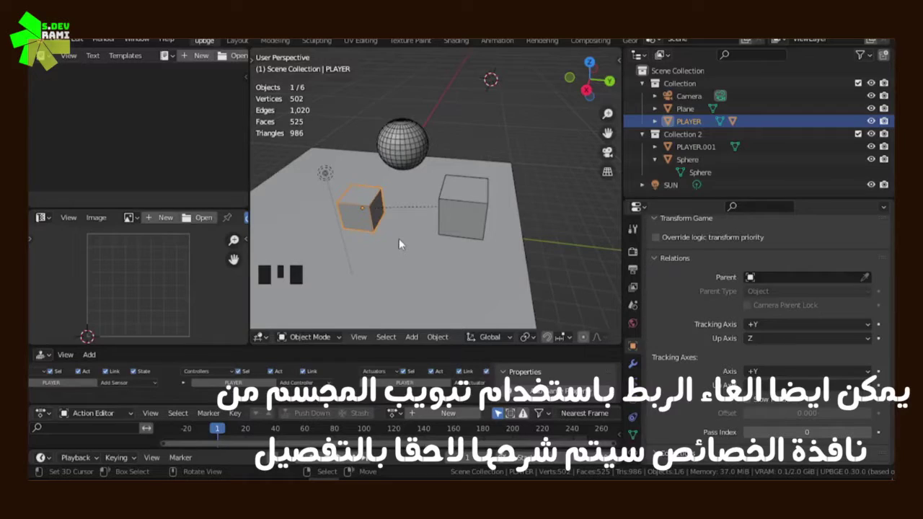
# Delete PLAYER.001 through its entry under the expanded PLAYER object in the Outliner
pyautogui.hotkey('alt', 'a')
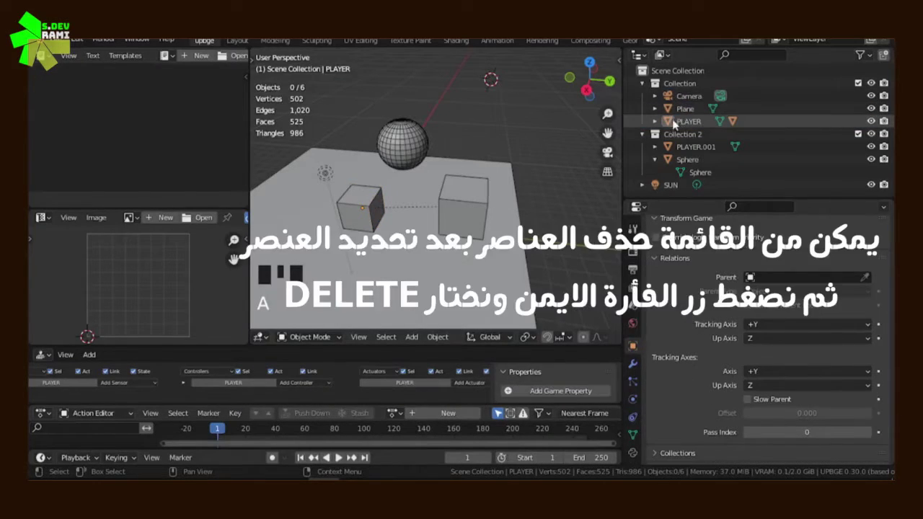
pyautogui.rightClick(663, 126)
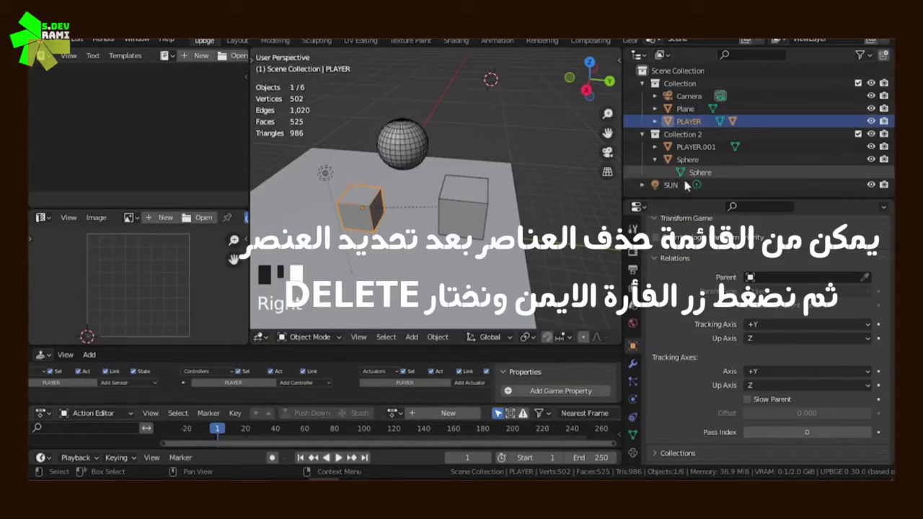
pyautogui.click(654, 122)
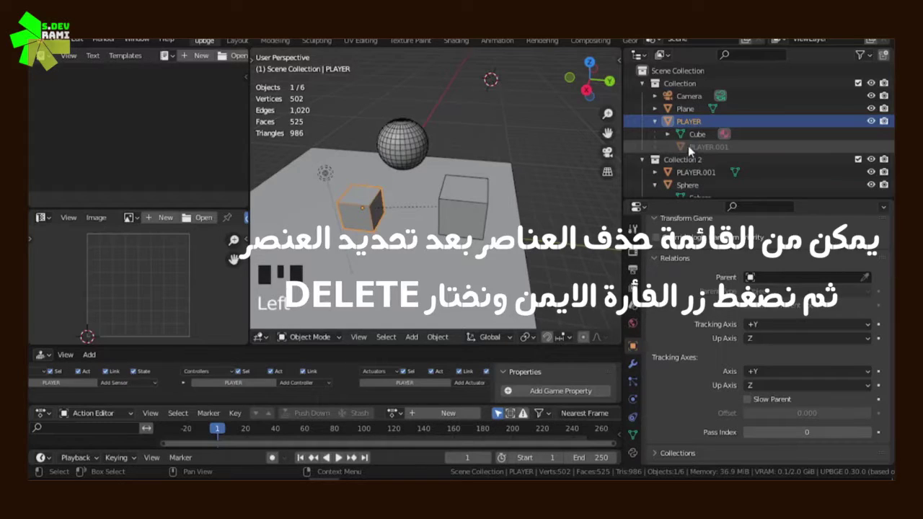
pyautogui.click(683, 147)
pyautogui.rightClick(683, 145)
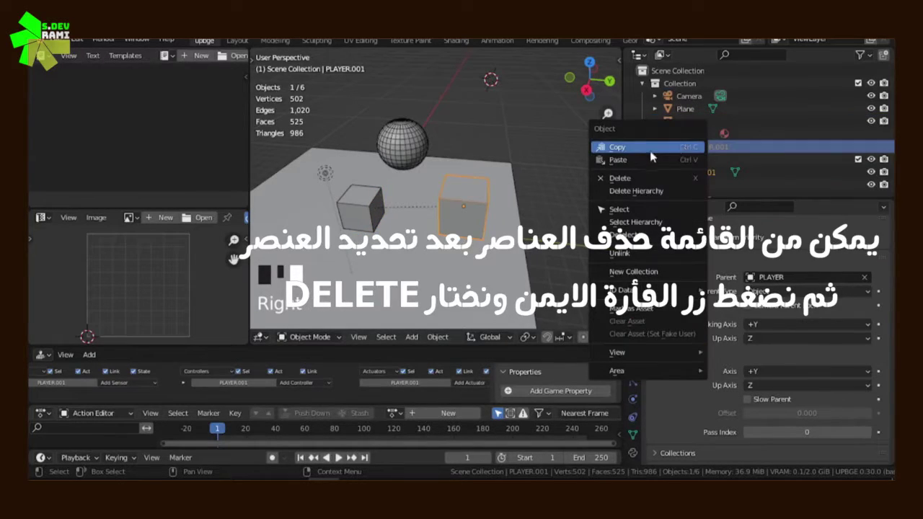
pyautogui.click(638, 181)
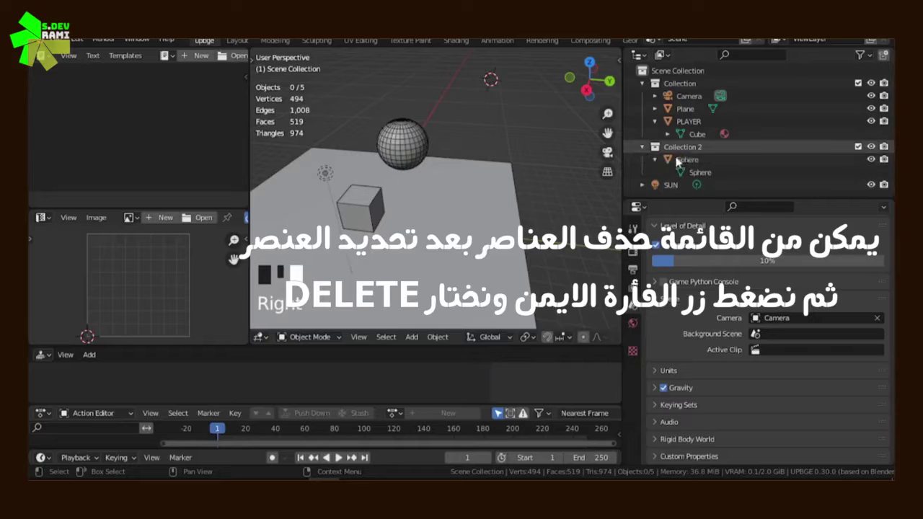
# Delete the Sphere object and the emptied Collection 2 from the Outliner
pyautogui.rightClick(669, 159)
pyautogui.click(670, 159)
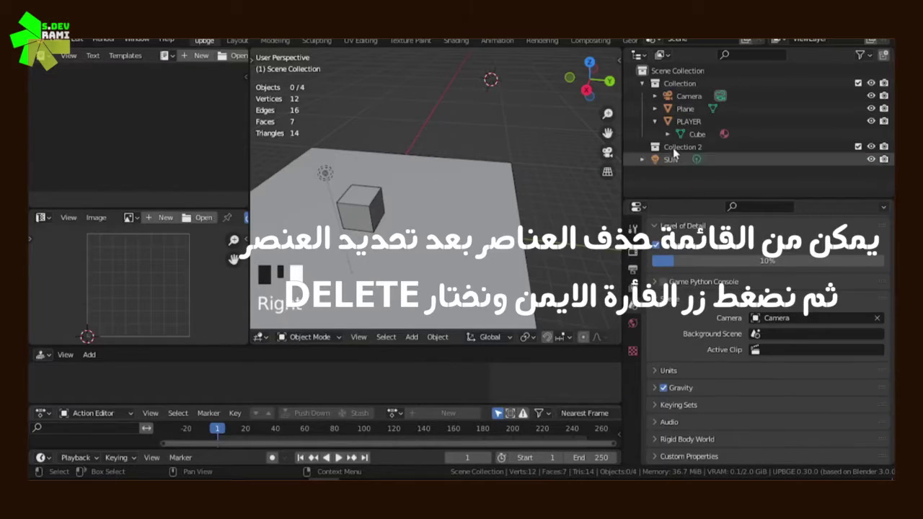
pyautogui.rightClick(672, 147)
pyautogui.click(618, 217)
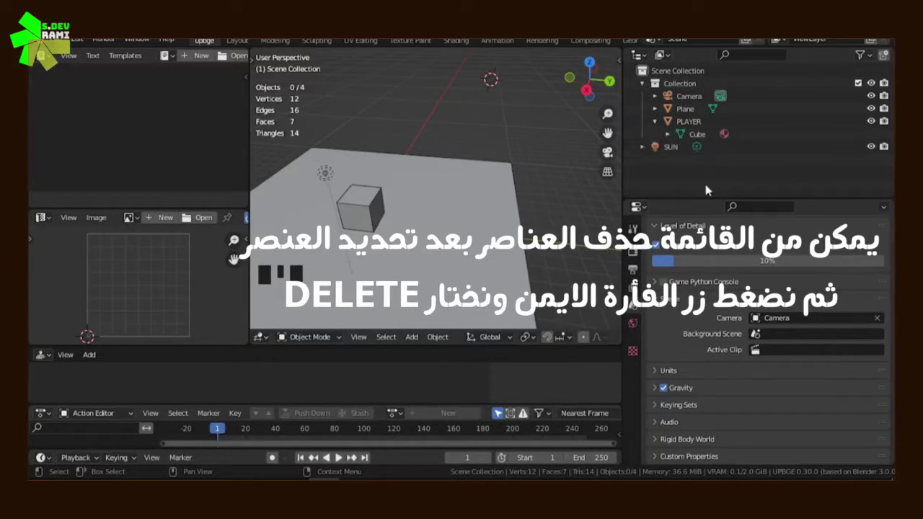
# Widen the Text Editor and create a new text data-block named SCRIPT
pyautogui.scroll(-2, 438, 186)
pyautogui.moveTo(589, 81); pyautogui.dragTo(433, 79)
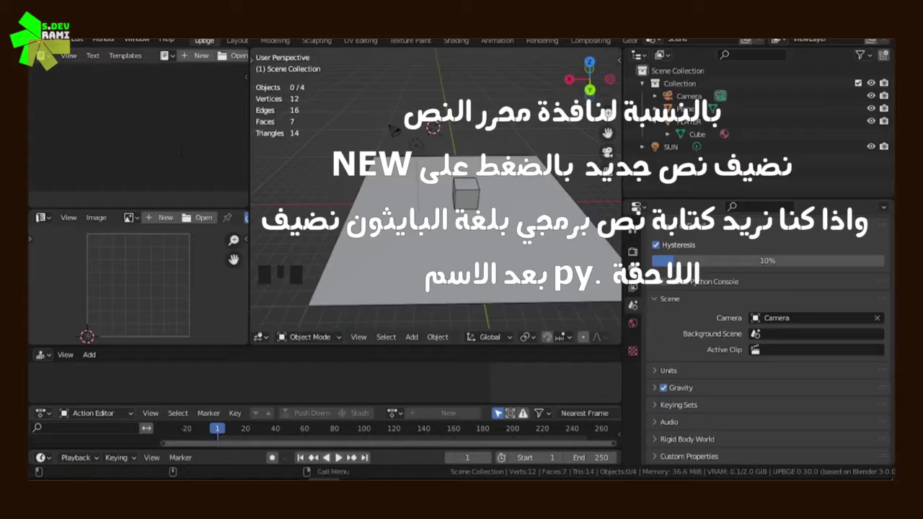
pyautogui.moveTo(249, 141); pyautogui.dragTo(313, 142)
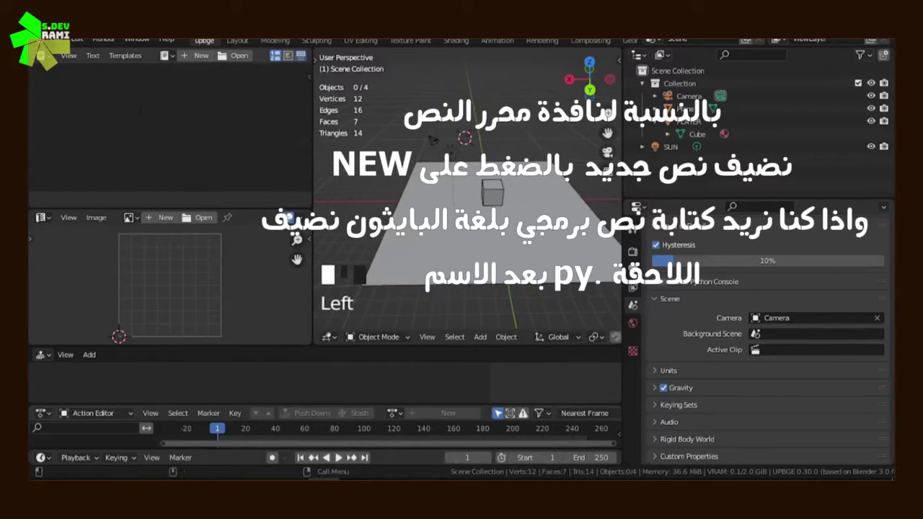
pyautogui.click(197, 55)
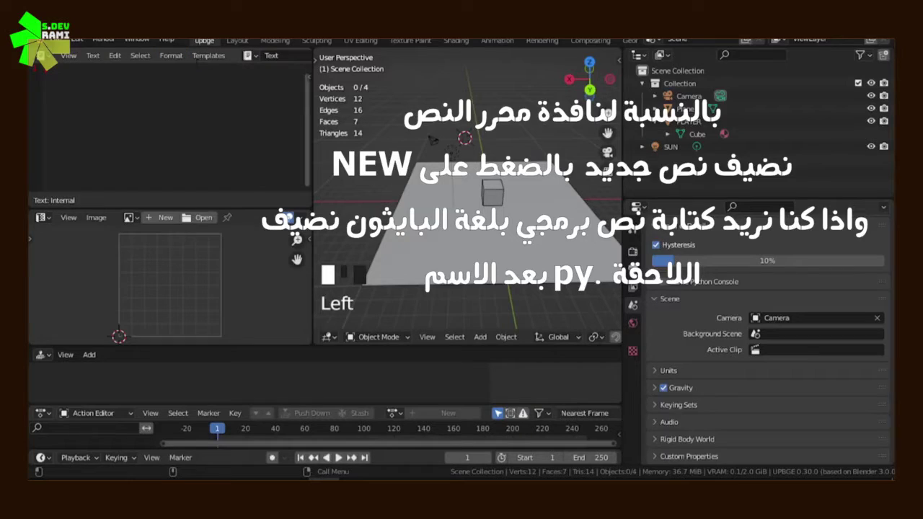
pyautogui.doubleClick(277, 58)
pyautogui.write('SCRIPT')
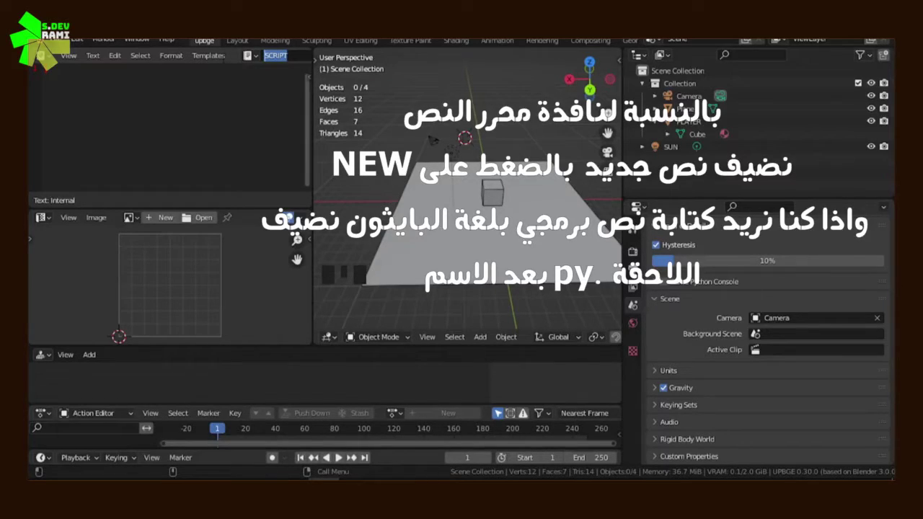
pyautogui.click(257, 99)
# Rename the text data-block to A.py to give it the Python extension
pyautogui.click(280, 57)
pyautogui.click(282, 57)
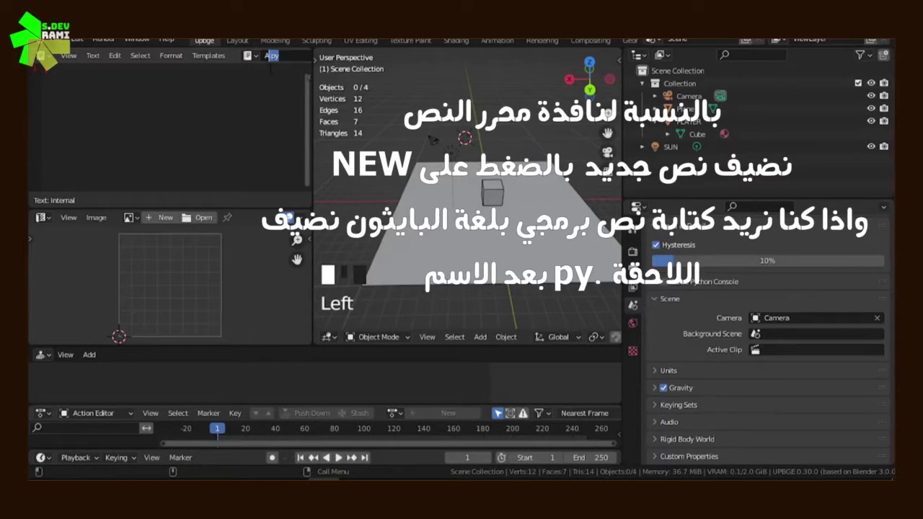
pyautogui.click(222, 124)
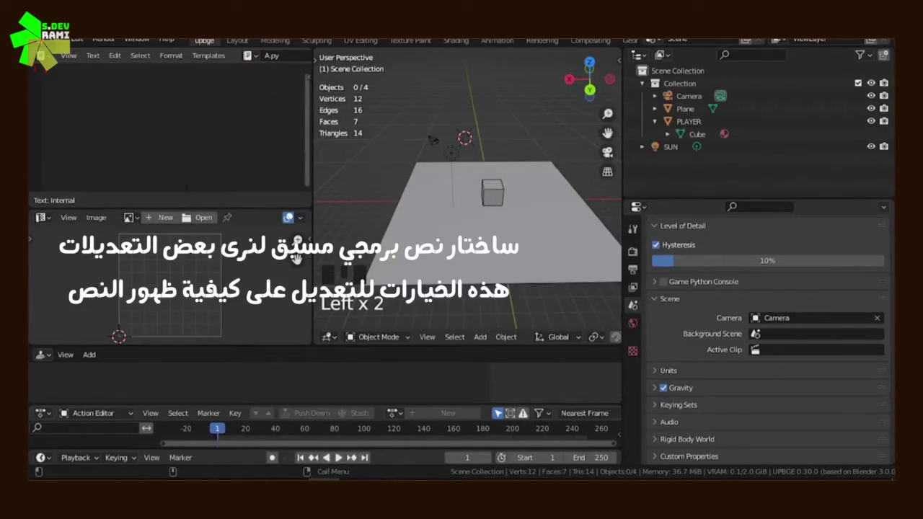
# Load the Gamelogic Python template into the Text Editor and widen the editor to read the script
pyautogui.click(207, 62)
pyautogui.moveTo(227, 75)
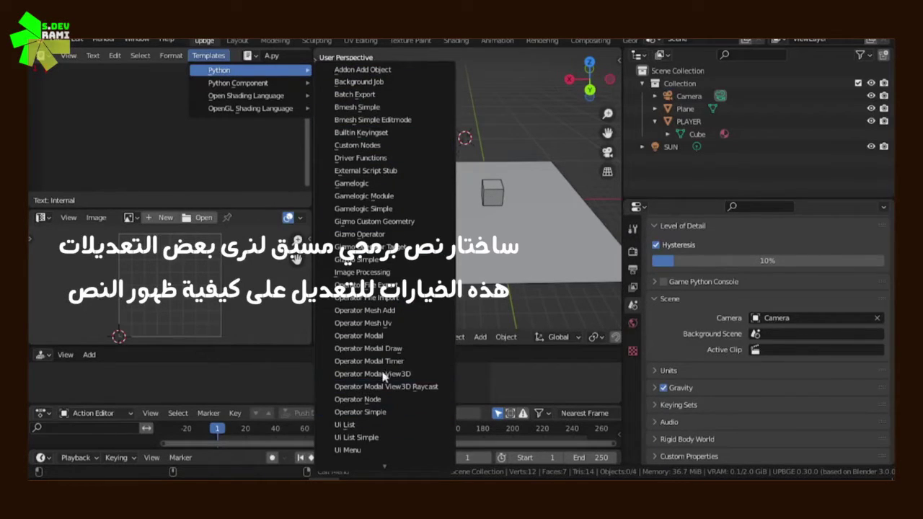
pyautogui.click(351, 184)
pyautogui.scroll(-5, 166, 123)
pyautogui.scroll(-12, 165, 122)
pyautogui.scroll(6, 166, 123)
pyautogui.scroll(11, 166, 122)
pyautogui.moveTo(310, 161); pyautogui.dragTo(409, 161)
pyautogui.scroll(-6, 351, 60)
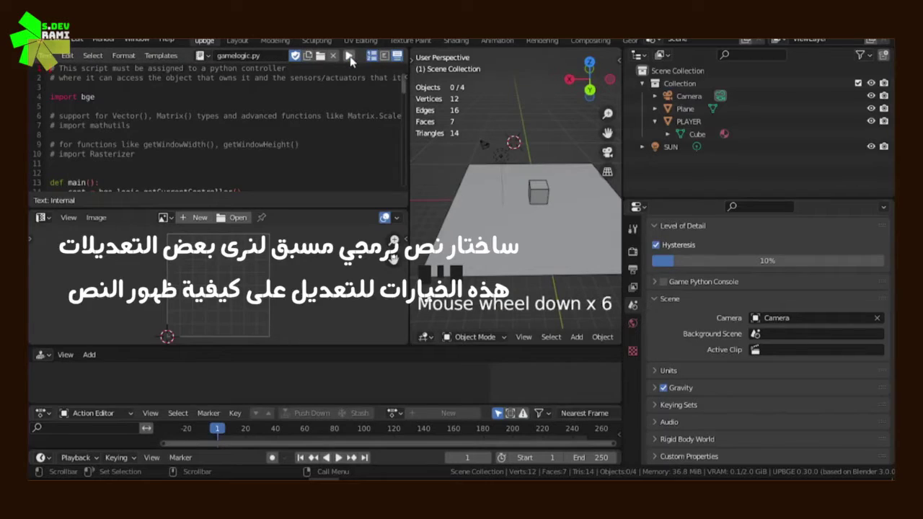
# Try the Text Editor's display toggles, such as word wrap and syntax highlighting, on the gamelogic.py script
pyautogui.click(385, 56)
pyautogui.click(385, 56)
pyautogui.click(384, 56)
pyautogui.click(384, 56)
pyautogui.click(384, 56)
pyautogui.click(384, 56)
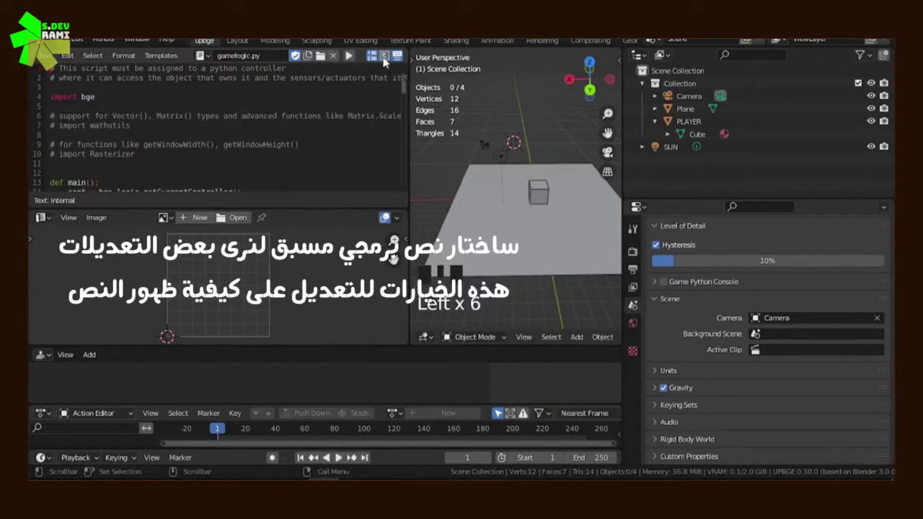
pyautogui.click(397, 56)
pyautogui.click(398, 56)
pyautogui.scroll(-6, 288, 130)
# Enlarge the image editor and create a blank 1024 × 1024 px image in bright green with alpha
pyautogui.moveTo(330, 208); pyautogui.dragTo(317, 106)
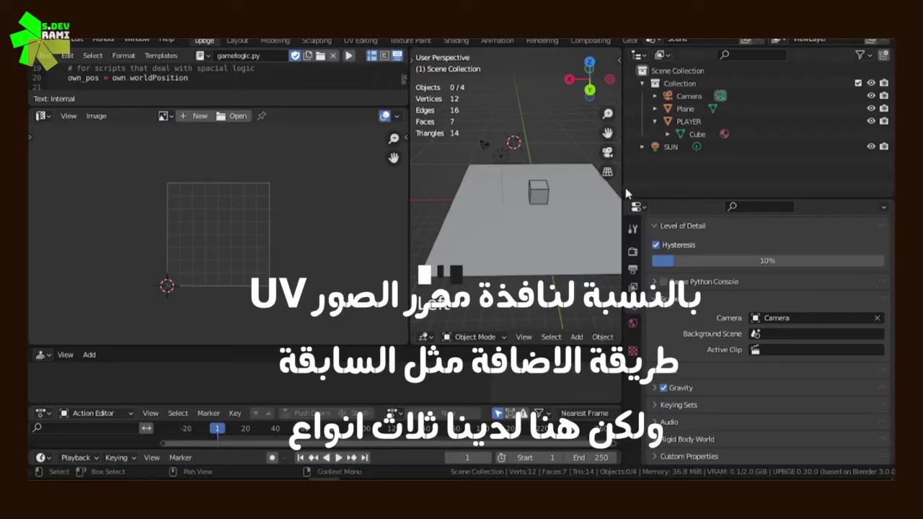
pyautogui.moveTo(622, 184); pyautogui.dragTo(809, 184)
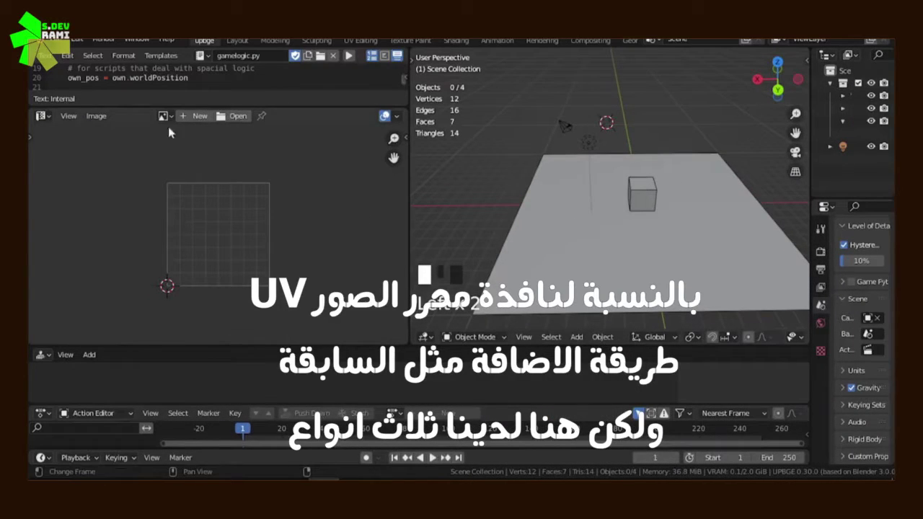
pyautogui.click(193, 116)
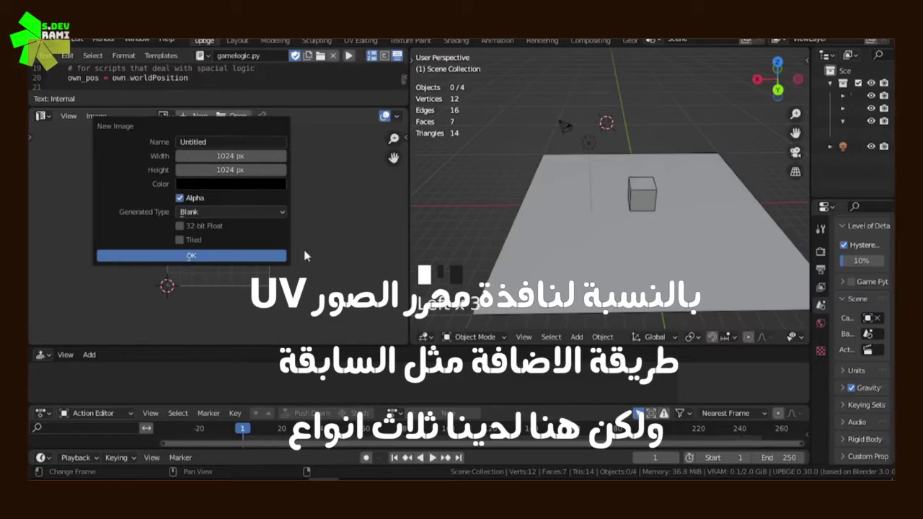
pyautogui.click(252, 182)
pyautogui.moveTo(285, 286)
pyautogui.mouseDown()
pyautogui.moveTo(285, 197)
pyautogui.moveTo(193, 268)
pyautogui.moveTo(276, 247)
pyautogui.mouseUp()
pyautogui.click(278, 209)
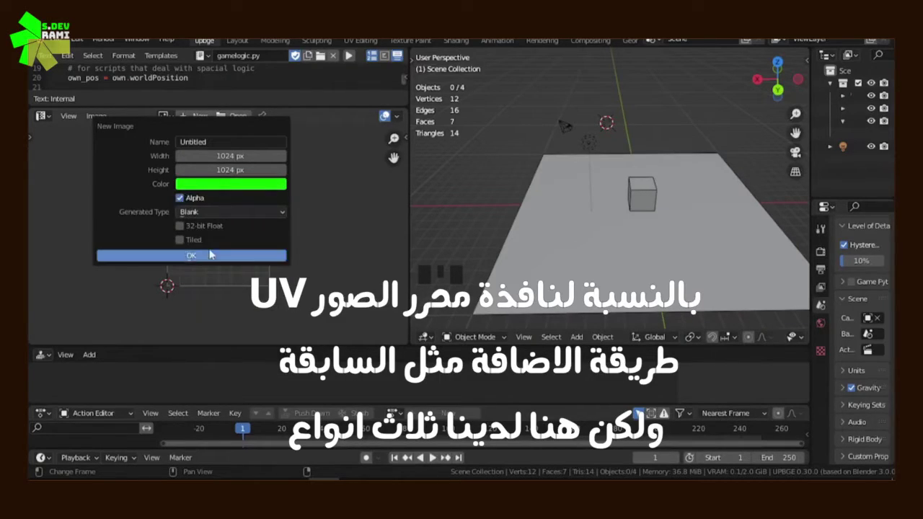
pyautogui.click(208, 256)
pyautogui.scroll(-4, 274, 241)
pyautogui.scroll(4, 274, 240)
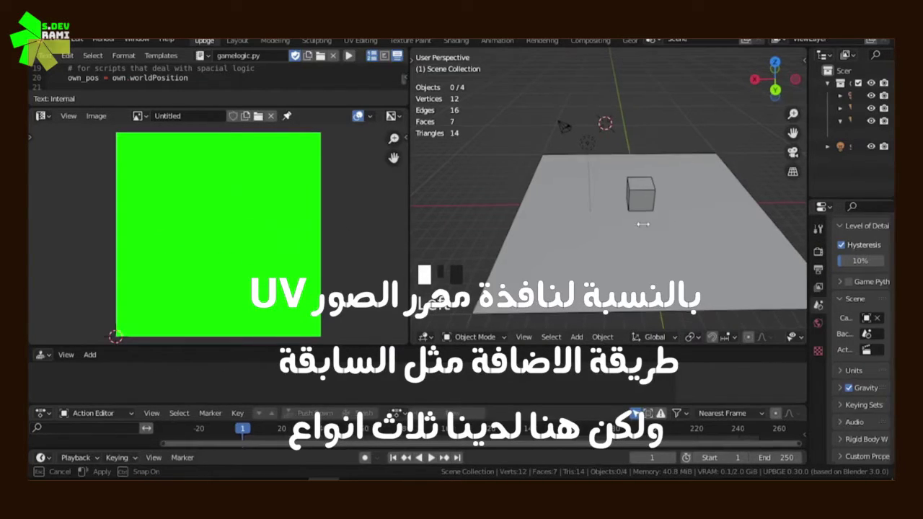
# Restore the Properties editor's width and apply the Untitled image as an Image Texture on the base color of the Plane's material
pyautogui.moveTo(813, 228); pyautogui.dragTo(624, 228)
pyautogui.click(598, 221)
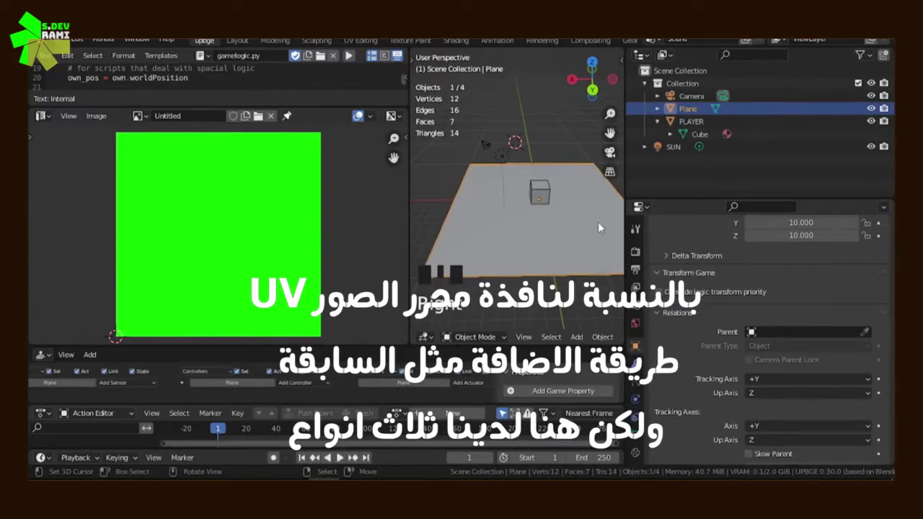
pyautogui.scroll(-3, 757, 324)
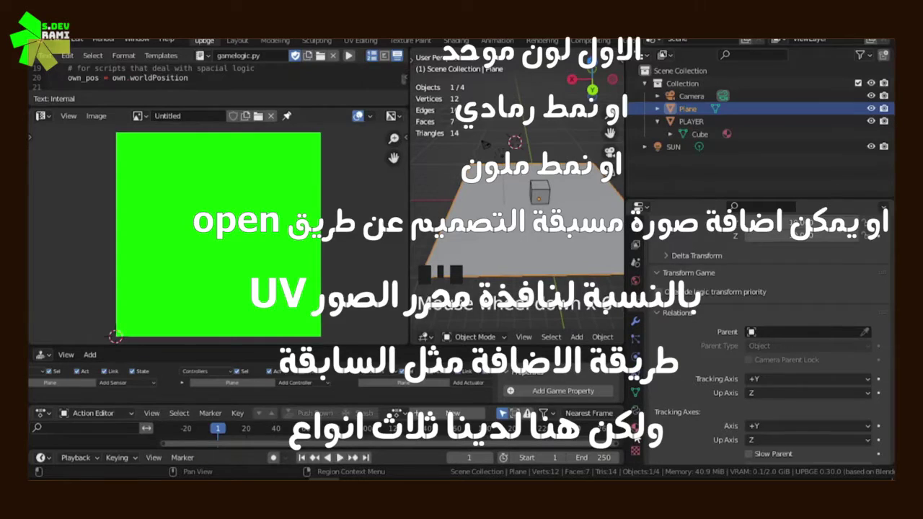
pyautogui.click(635, 433)
pyautogui.scroll(15, 688, 364)
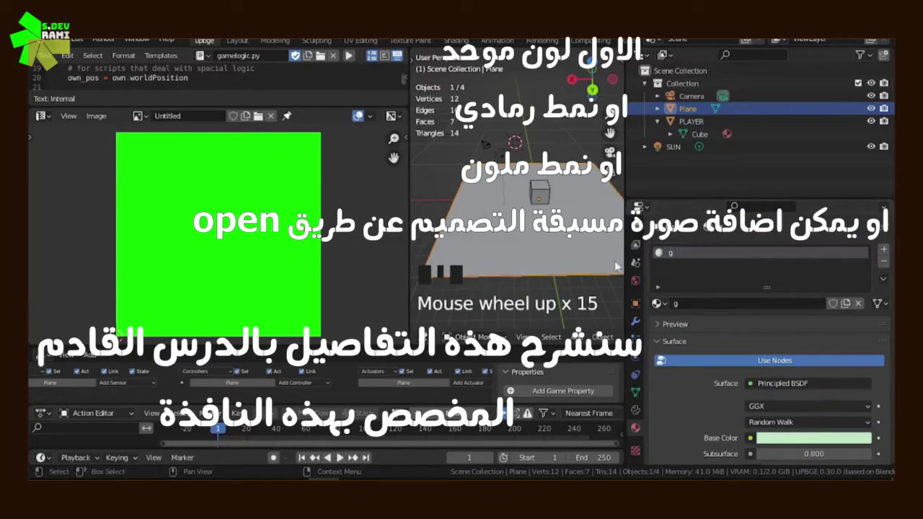
pyautogui.scroll(-3, 753, 425)
pyautogui.click(751, 362)
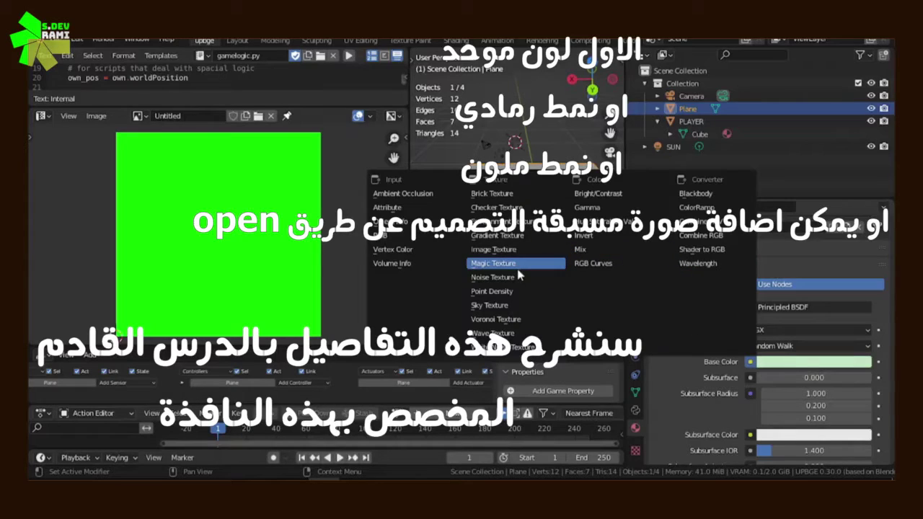
pyautogui.click(514, 249)
pyautogui.click(661, 377)
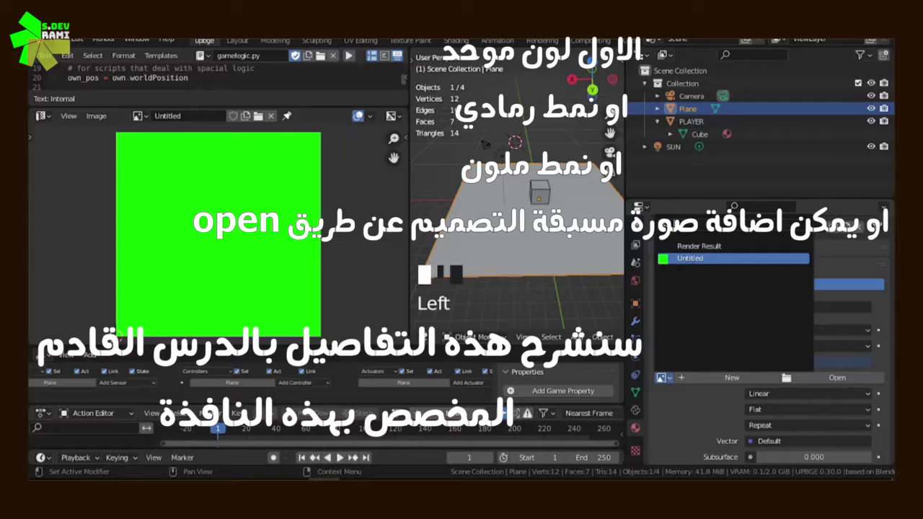
pyautogui.click(689, 258)
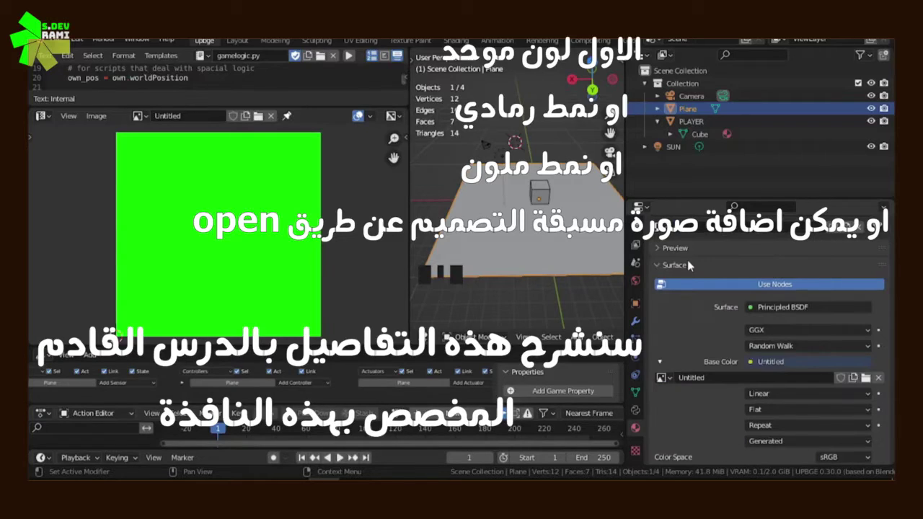
# Change the viewport shading so the Plane displays its green image texture, and view it from another angle
pyautogui.click(515, 230)
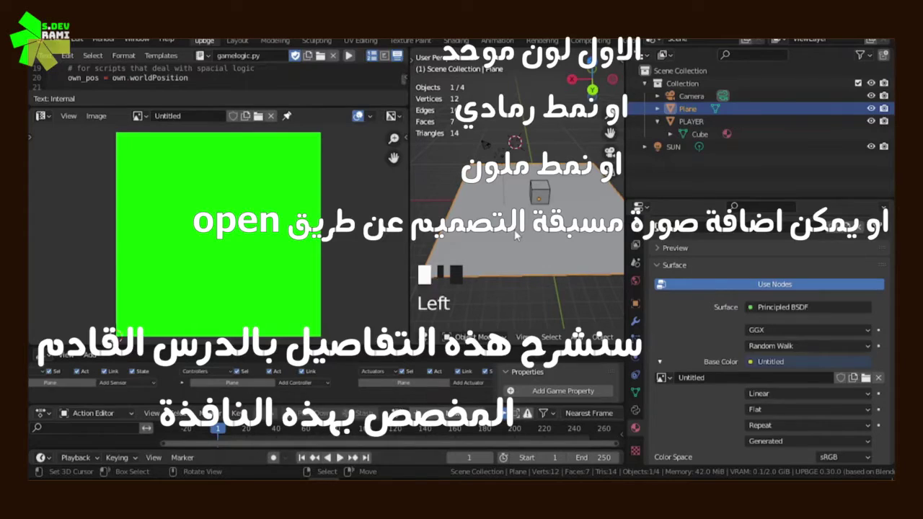
pyautogui.press('z')
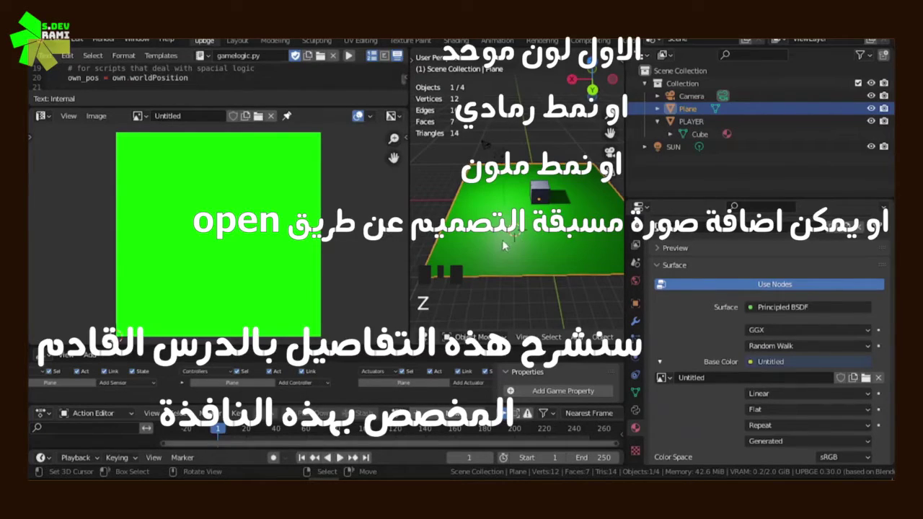
pyautogui.moveTo(503, 253); pyautogui.dragTo(579, 252, button='middle')
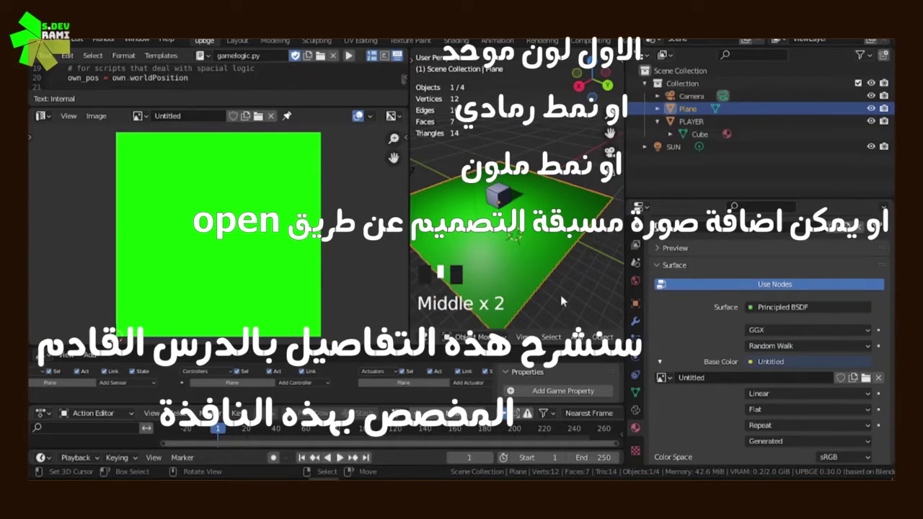
# Create another image in the image editor with the UV Grid generated type
pyautogui.click(245, 115)
pyautogui.click(281, 209)
pyautogui.click(288, 238)
pyautogui.click(252, 253)
pyautogui.scroll(-2, 205, 249)
pyautogui.scroll(2, 209, 250)
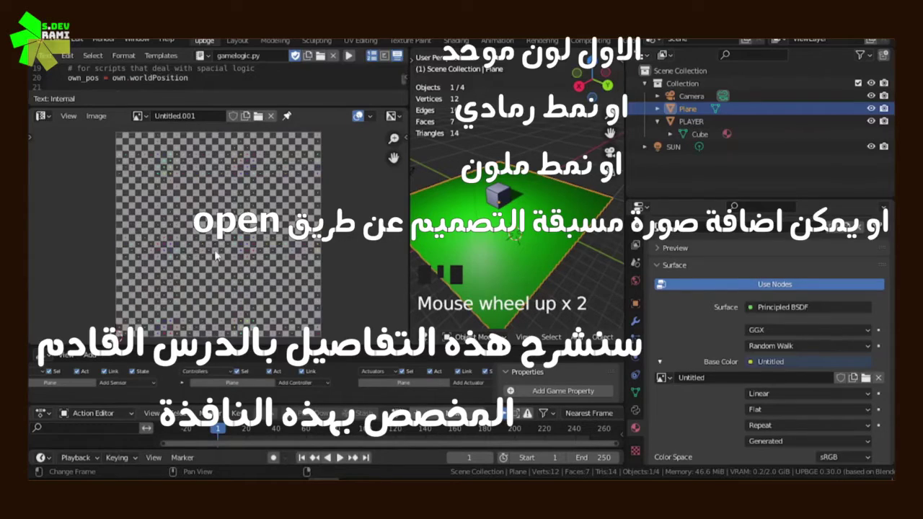
# Replace the Plane's base color image with Untitled.001 and inspect the checker pattern in the viewport
pyautogui.click(663, 378)
pyautogui.click(699, 272)
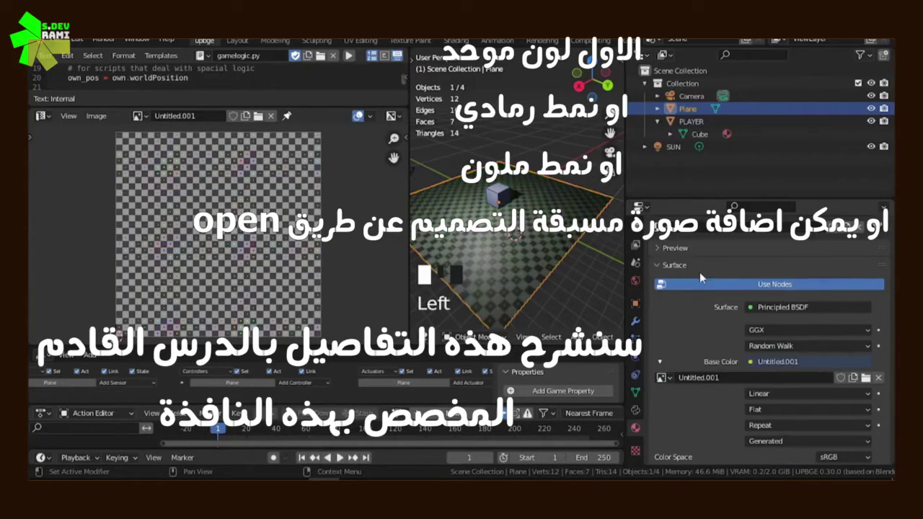
pyautogui.scroll(8, 483, 209)
pyautogui.scroll(5, 534, 231)
pyautogui.scroll(-7, 535, 232)
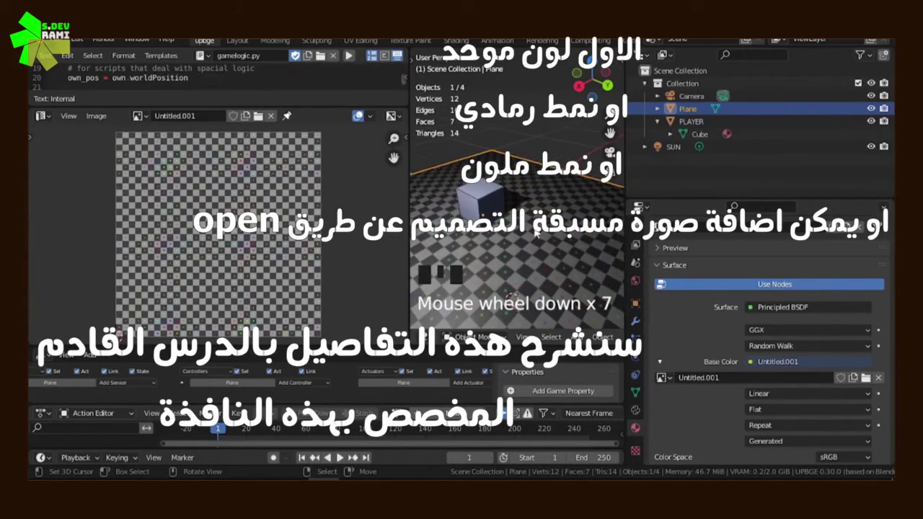
# Scale the Plane's UVs in Edit Mode to change the checker texture's size, and return to Object Mode
pyautogui.press('Tab')
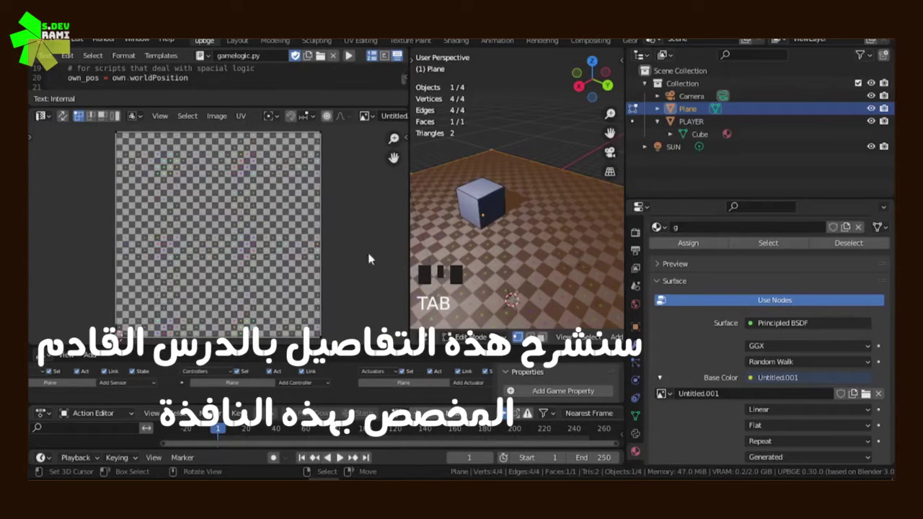
pyautogui.press('a')
pyautogui.press('s')
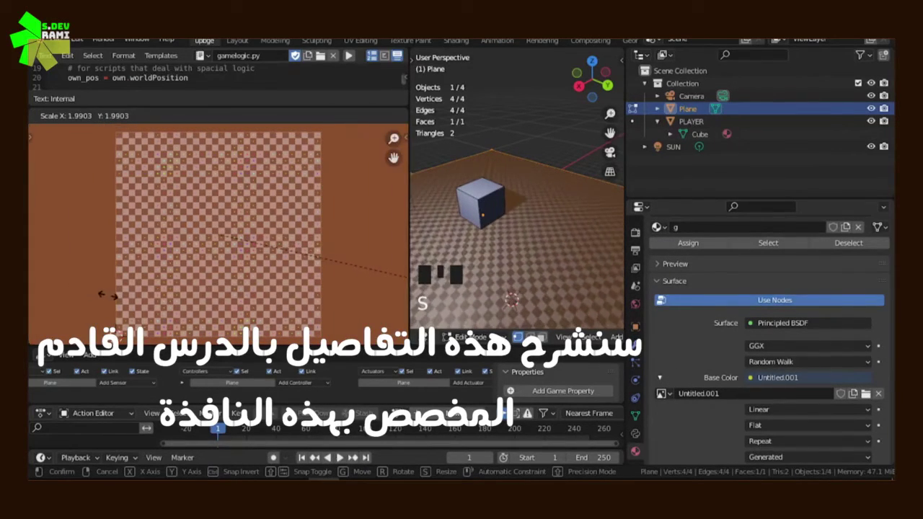
pyautogui.click(270, 225)
pyautogui.press('Tab')
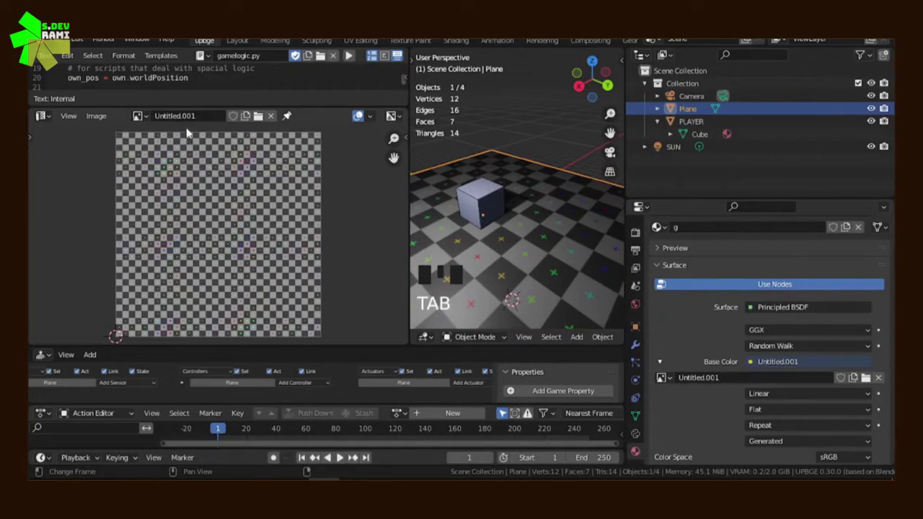
# Create a new image with the Color Grid generated type and set Untitled.002 as the Plane's base color image
pyautogui.click(233, 116)
pyautogui.click(233, 116)
pyautogui.click(245, 115)
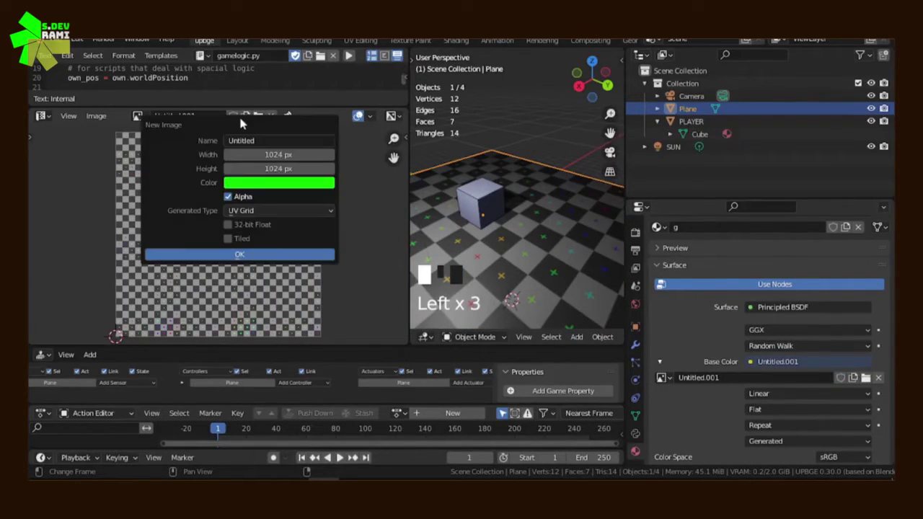
pyautogui.click(254, 211)
pyautogui.click(253, 252)
pyautogui.click(256, 256)
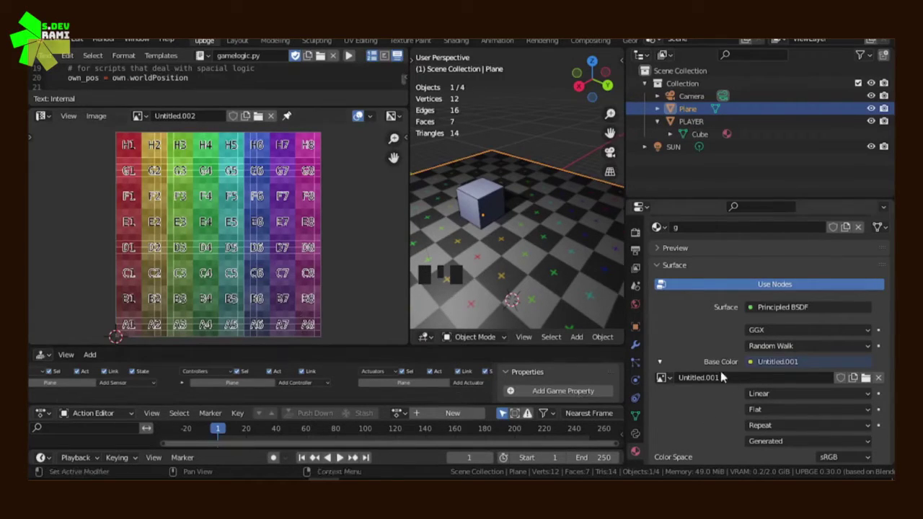
pyautogui.click(666, 381)
pyautogui.click(694, 282)
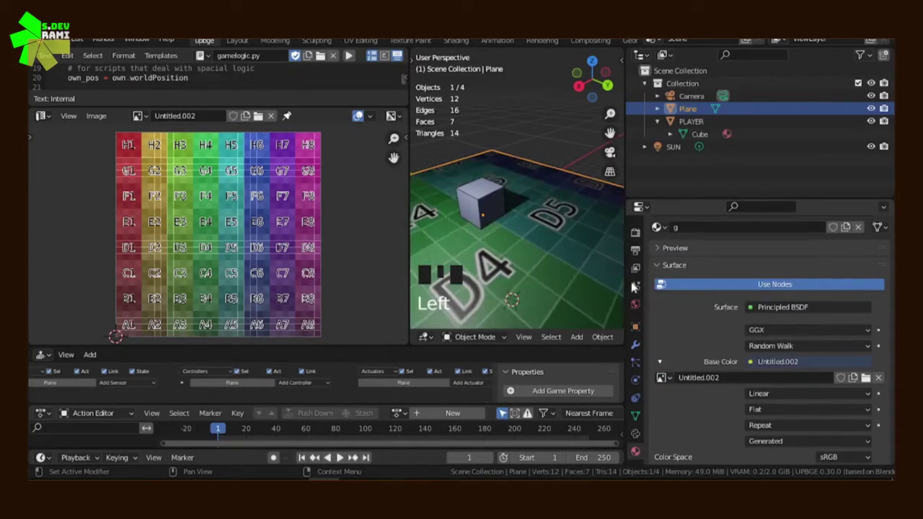
pyautogui.press('s')
pyautogui.rightClick(541, 310)
pyautogui.press('s')
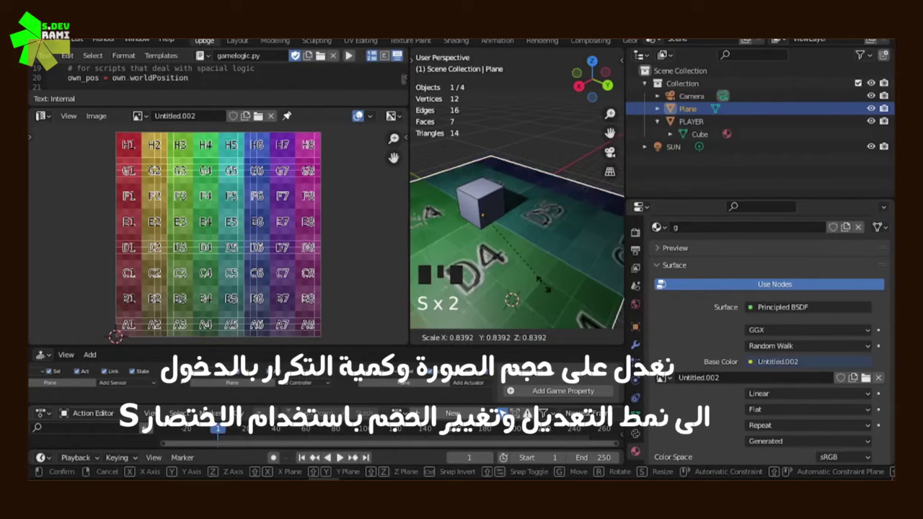
pyautogui.rightClick(495, 243)
# Enlarge the Plane's UVs beyond the image in Edit Mode so the color grid repeats, and return to Object Mode
pyautogui.press('Tab')
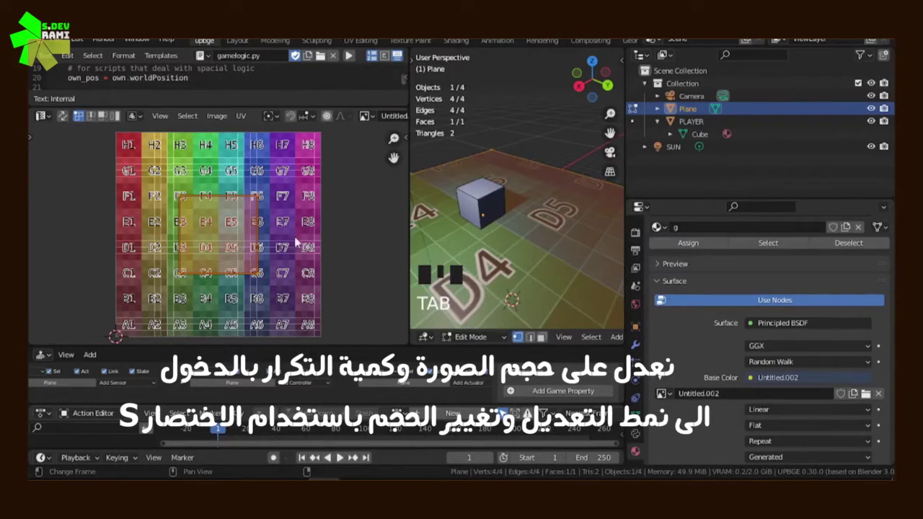
pyautogui.press('s')
pyautogui.click(75, 198)
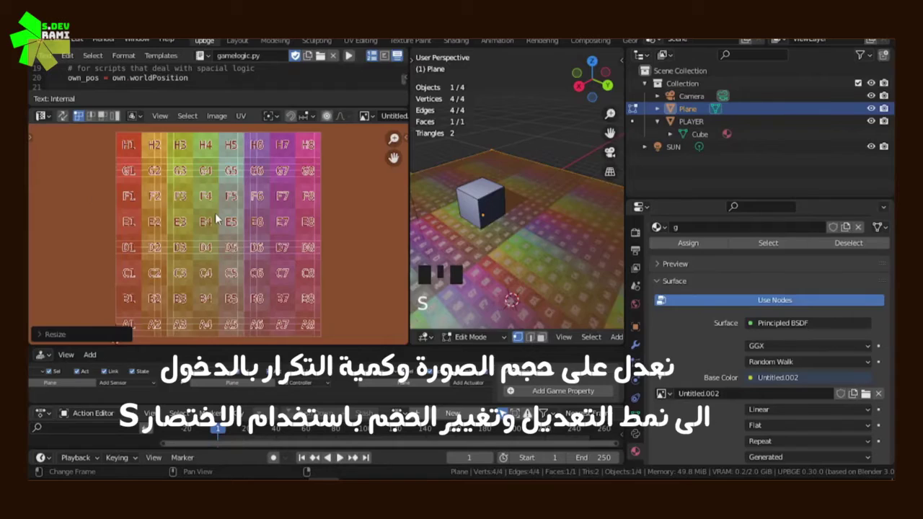
pyautogui.press('Tab')
pyautogui.scroll(-7, 415, 231)
pyautogui.scroll(7, 414, 230)
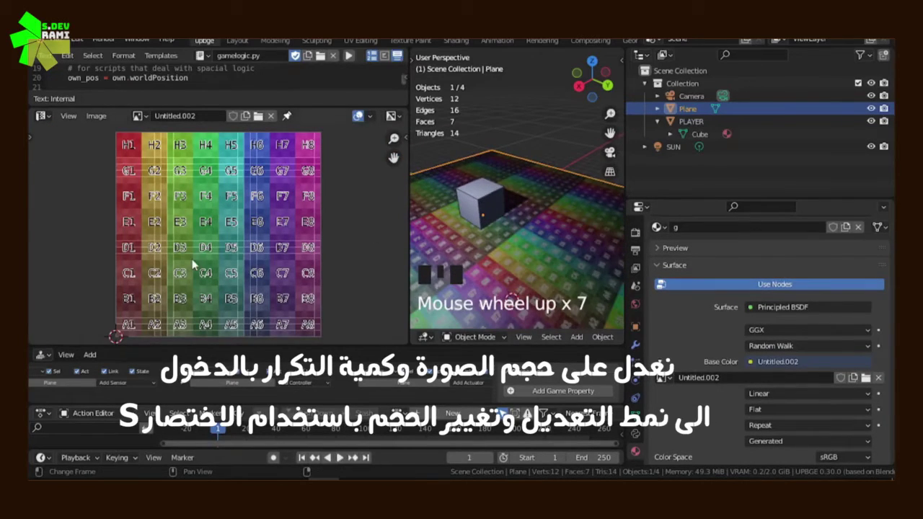
# Scale the Plane's UVs down in Edit Mode for fewer, larger color grid cells, and inspect the result in Object Mode
pyautogui.press('Tab')
pyautogui.press('s')
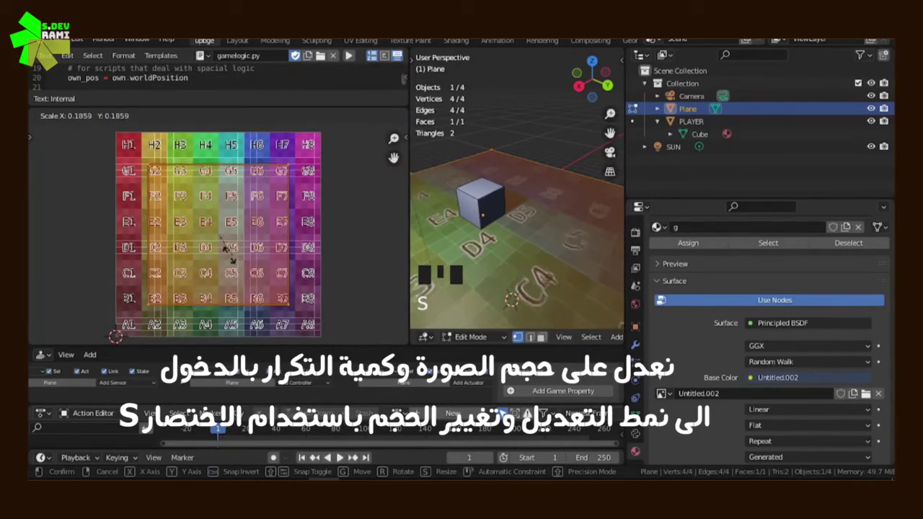
pyautogui.click(214, 240)
pyautogui.press('Tab')
pyautogui.scroll(-7, 501, 253)
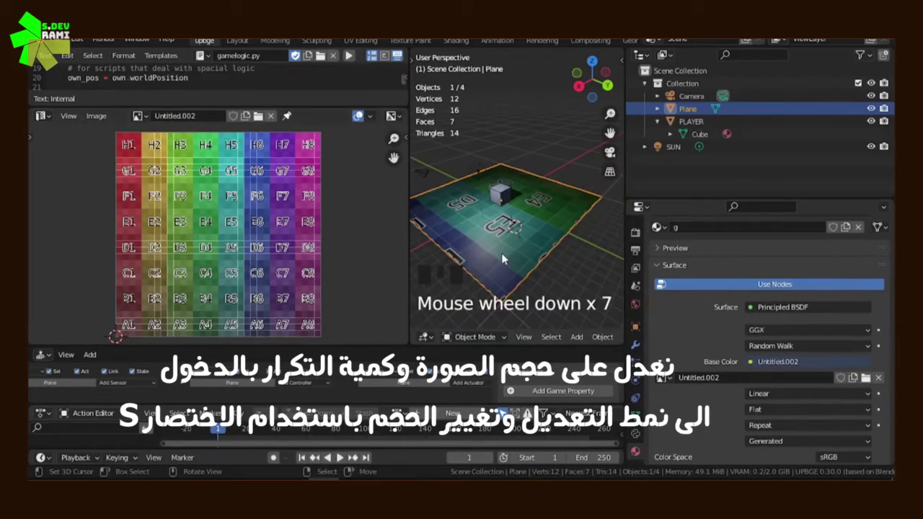
pyautogui.moveTo(501, 253); pyautogui.dragTo(597, 275, button='middle')
pyautogui.scroll(3, 502, 253)
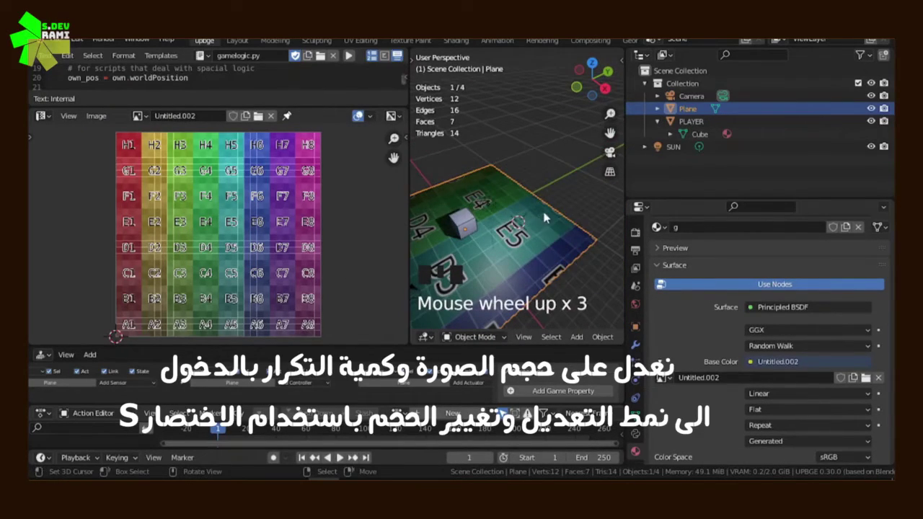
# Switch the 3D viewport shading to Material Preview
pyautogui.press('z')
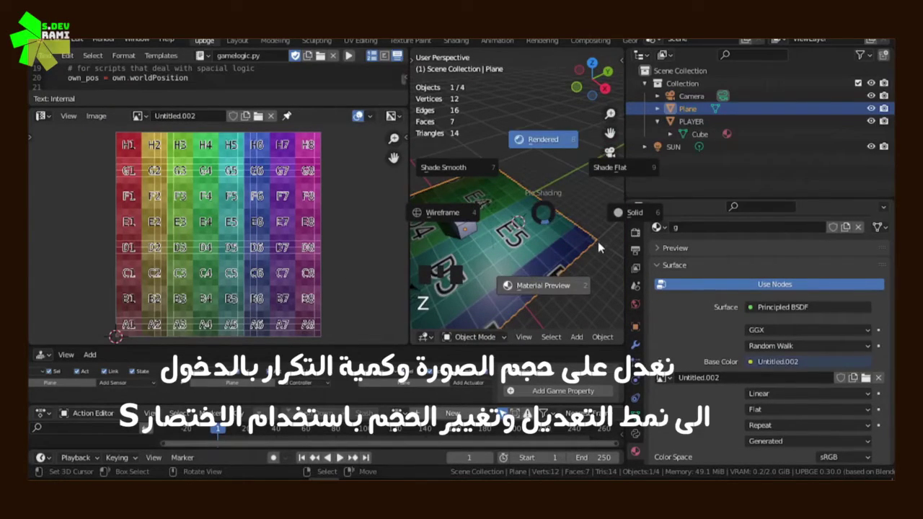
pyautogui.moveTo(598, 241); pyautogui.dragTo(516, 229, button='middle')
pyautogui.scroll(2, 516, 229)
pyautogui.click(514, 229)
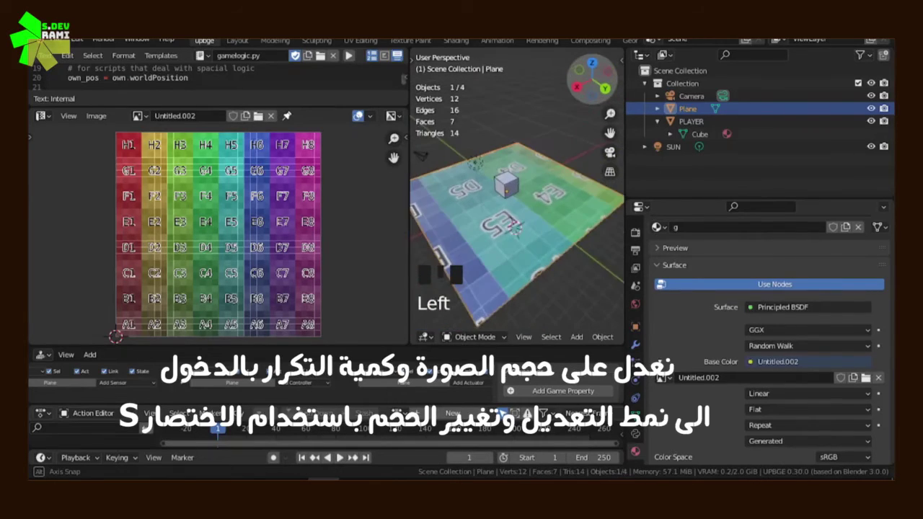
# Widen the 3D viewport by narrowing the image editor beside it
pyautogui.moveTo(592, 81); pyautogui.dragTo(580, 72)
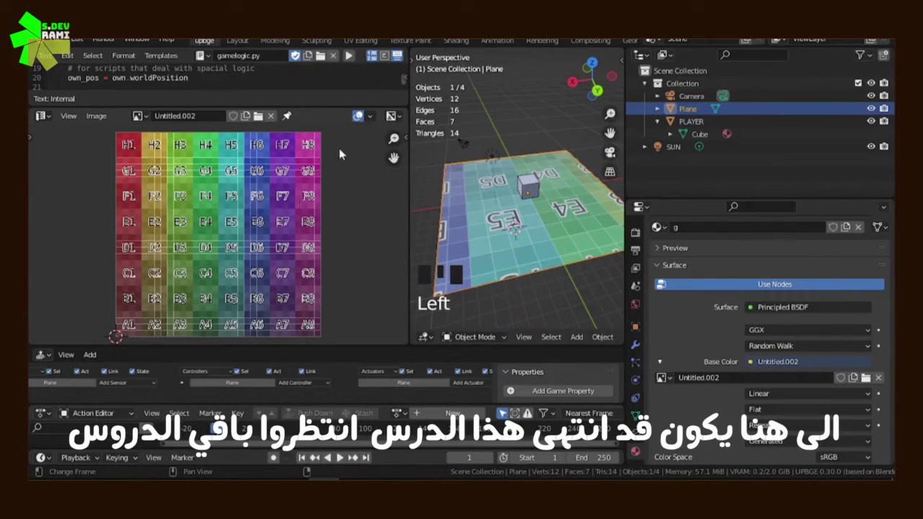
pyautogui.moveTo(410, 191); pyautogui.dragTo(159, 192)
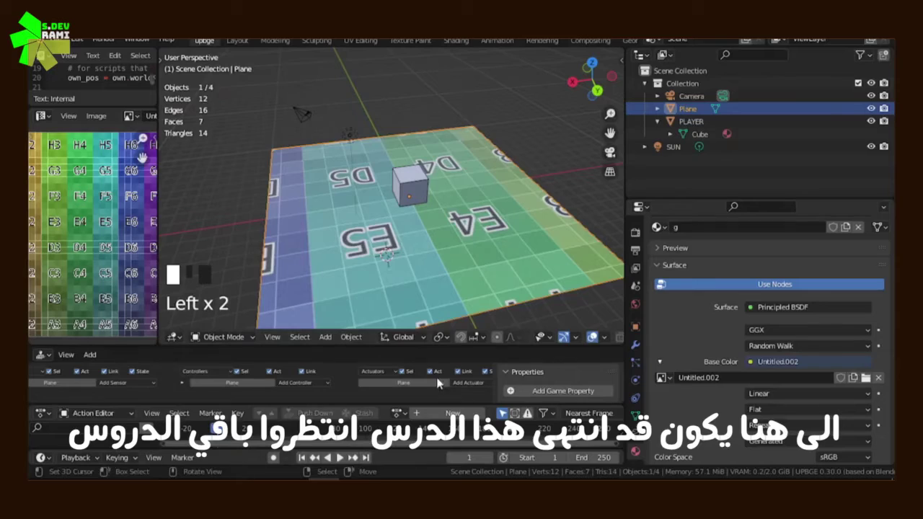
pyautogui.moveTo(626, 162); pyautogui.dragTo(628, 246)
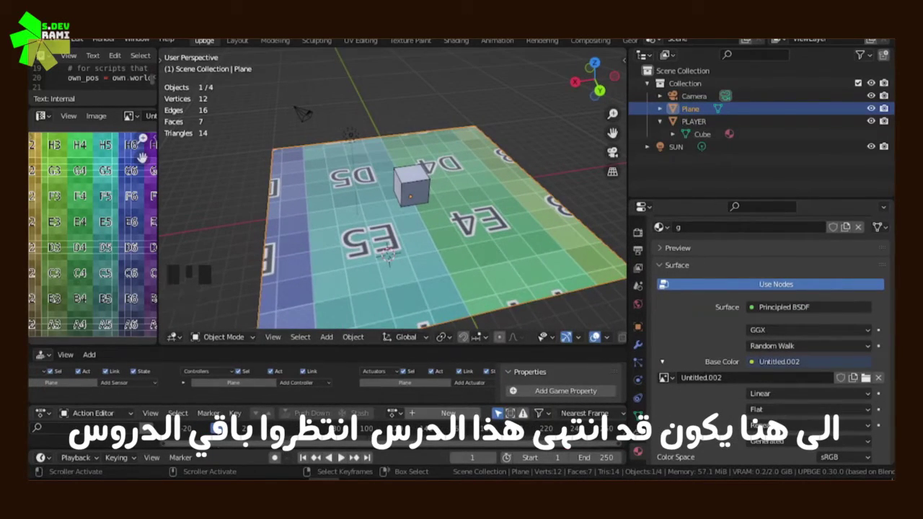
# Start a new General file without saving the changes to the current one
pyautogui.click(52, 40)
pyautogui.moveTo(72, 53)
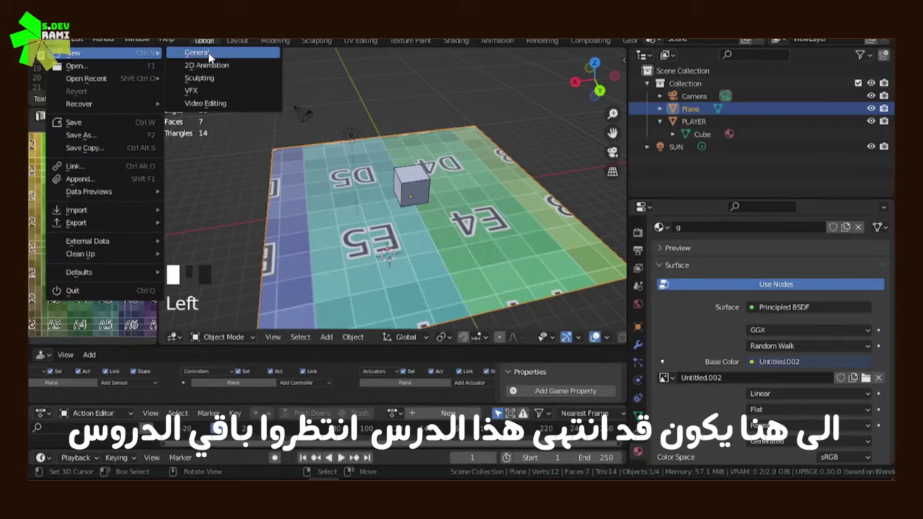
pyautogui.click(260, 54)
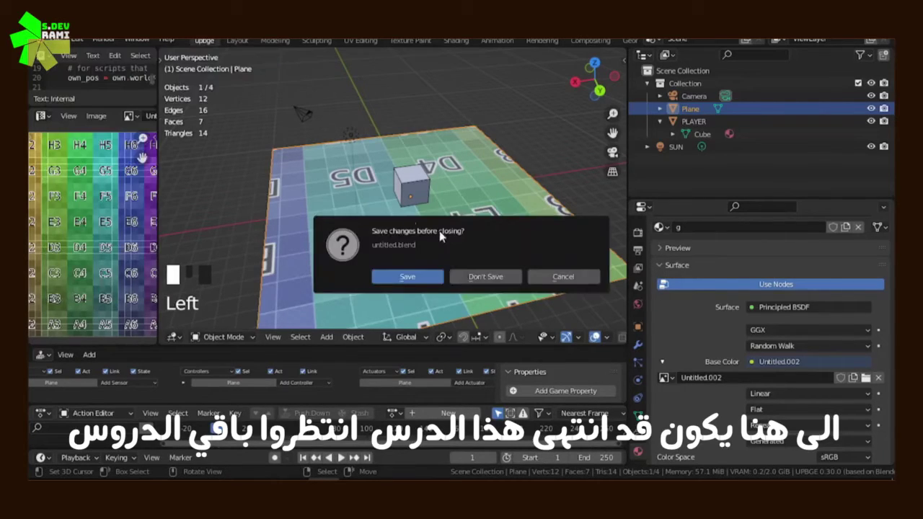
pyautogui.click(484, 275)
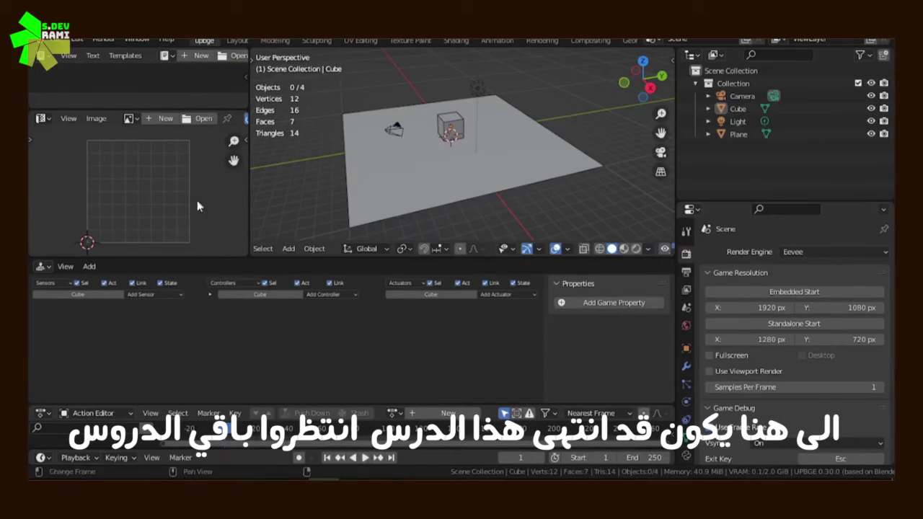